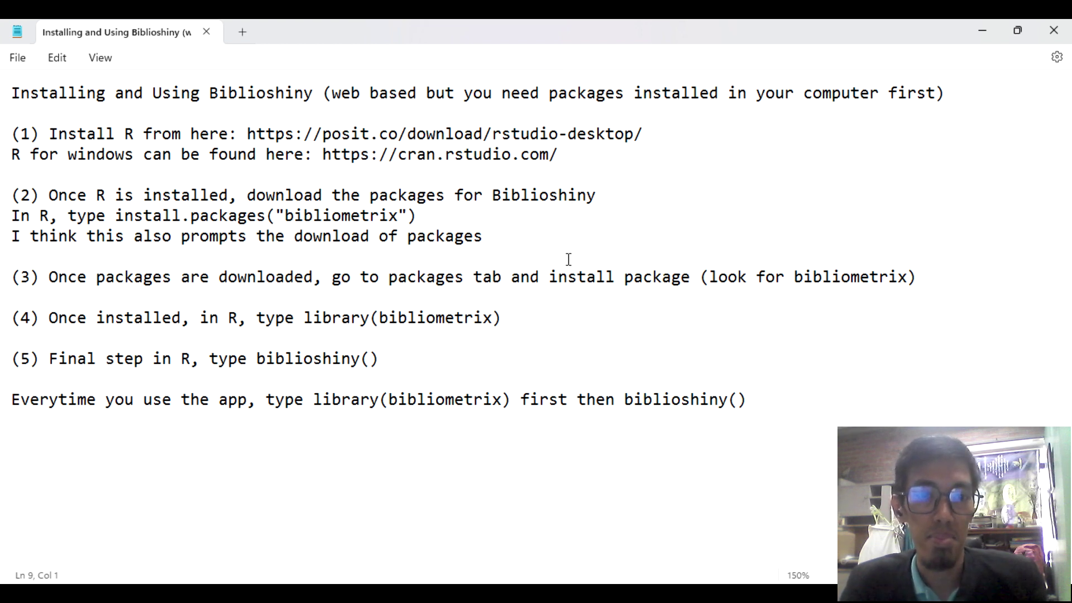
click(422, 361)
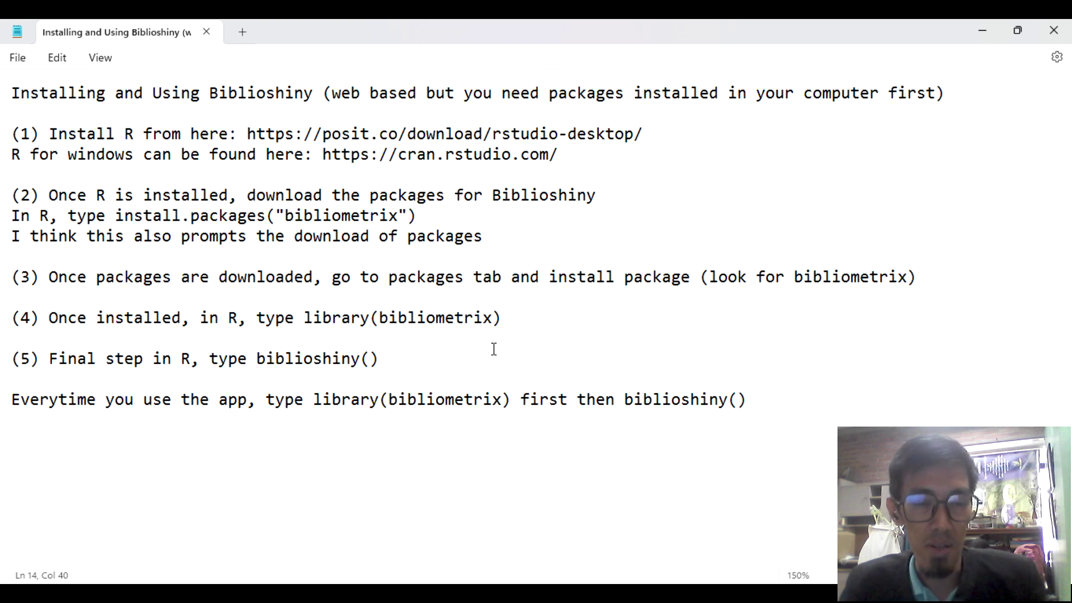
click(753, 396)
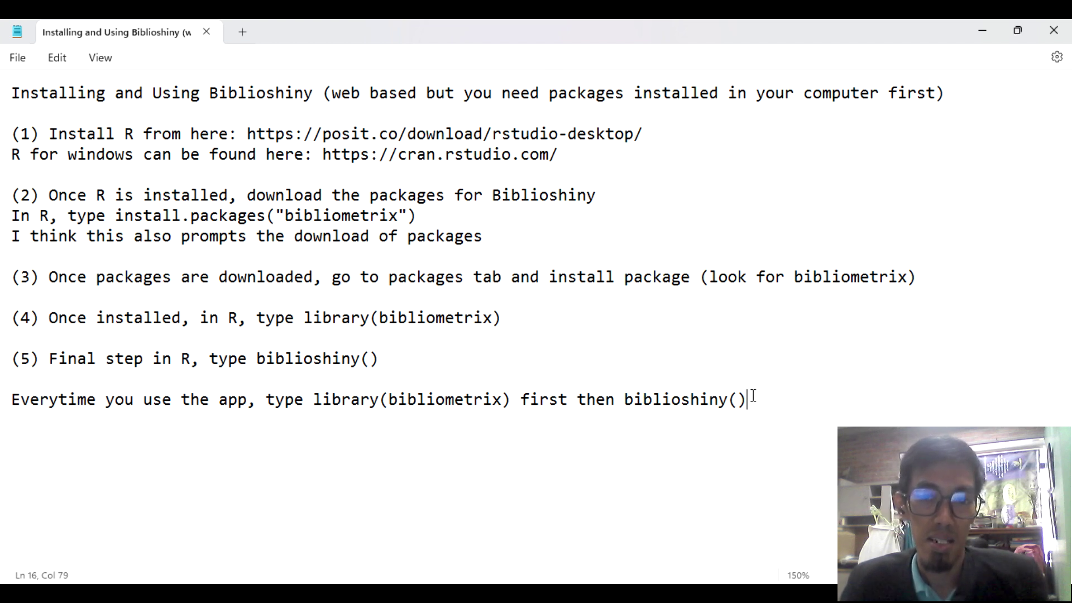
click(521, 347)
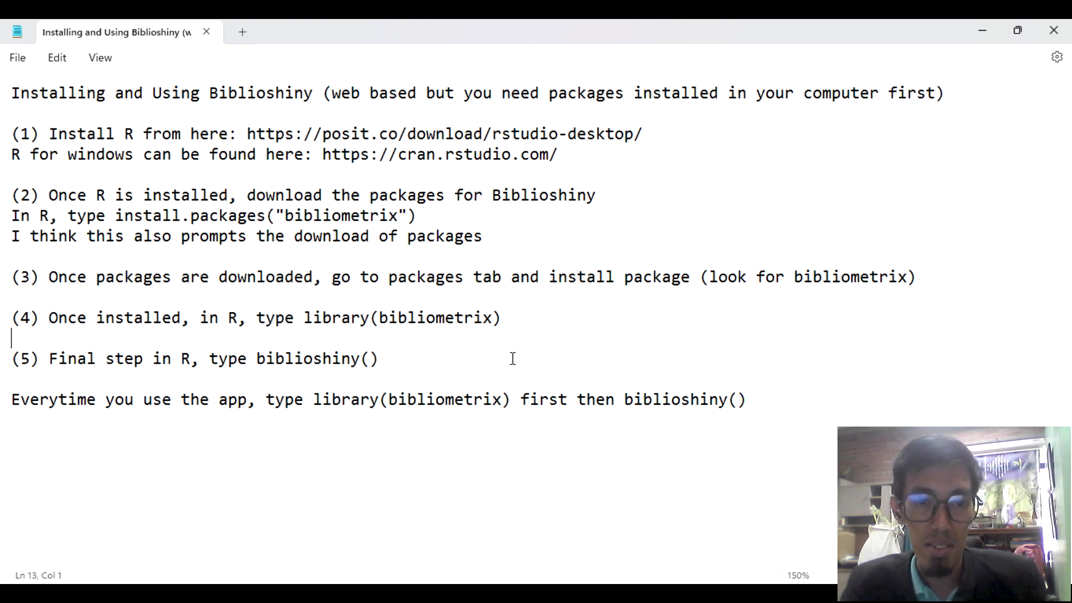
click(513, 358)
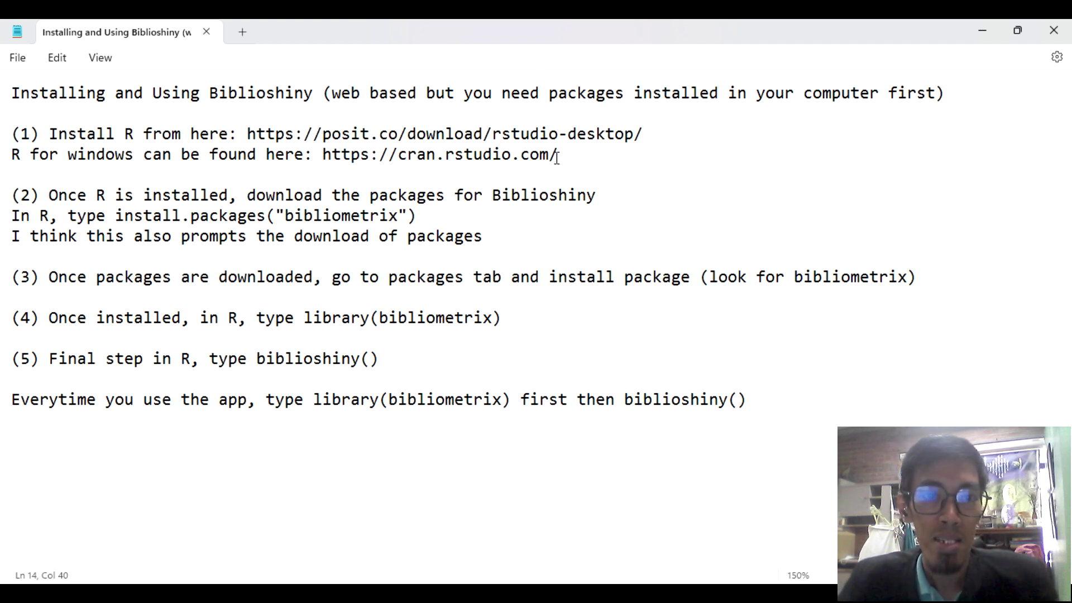
click(638, 150)
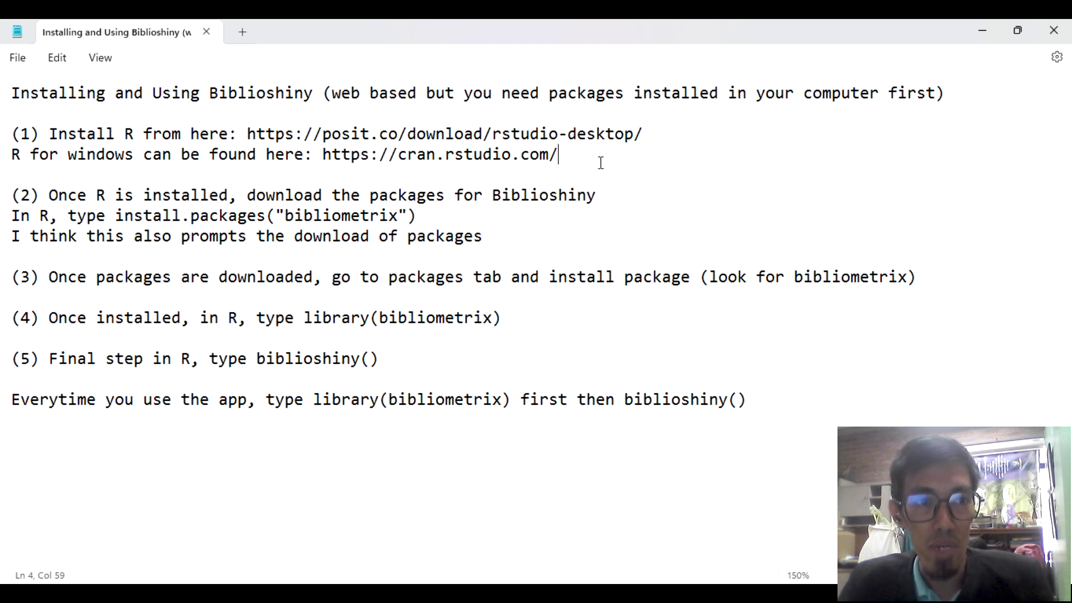
click(133, 136)
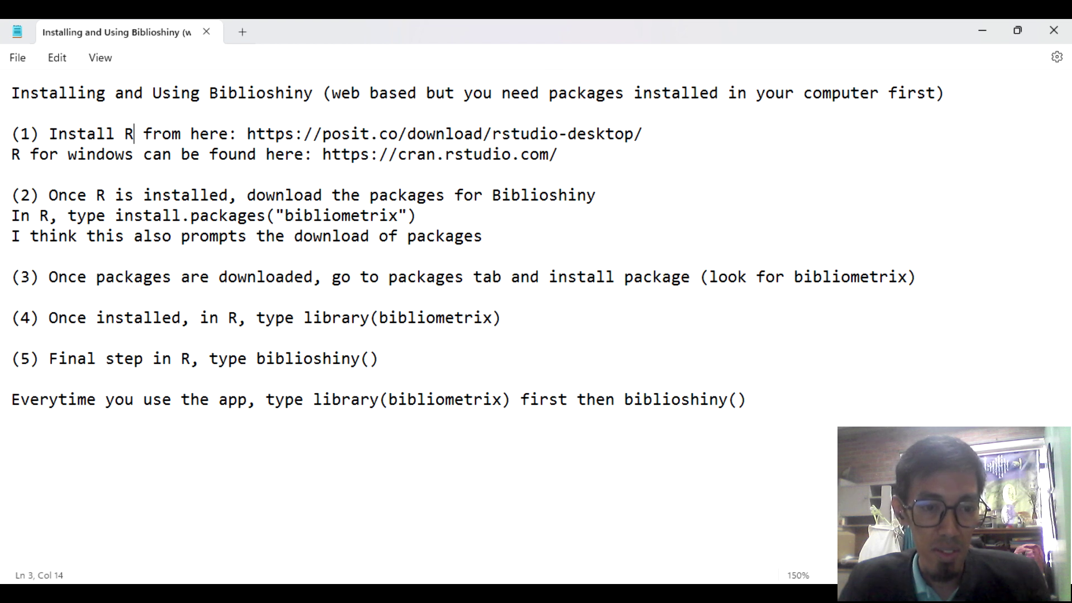
Switch to Chrome to view the RStudio Desktop download page on posit.co, and return to the Notepad installation notes
key(alt+Tab)
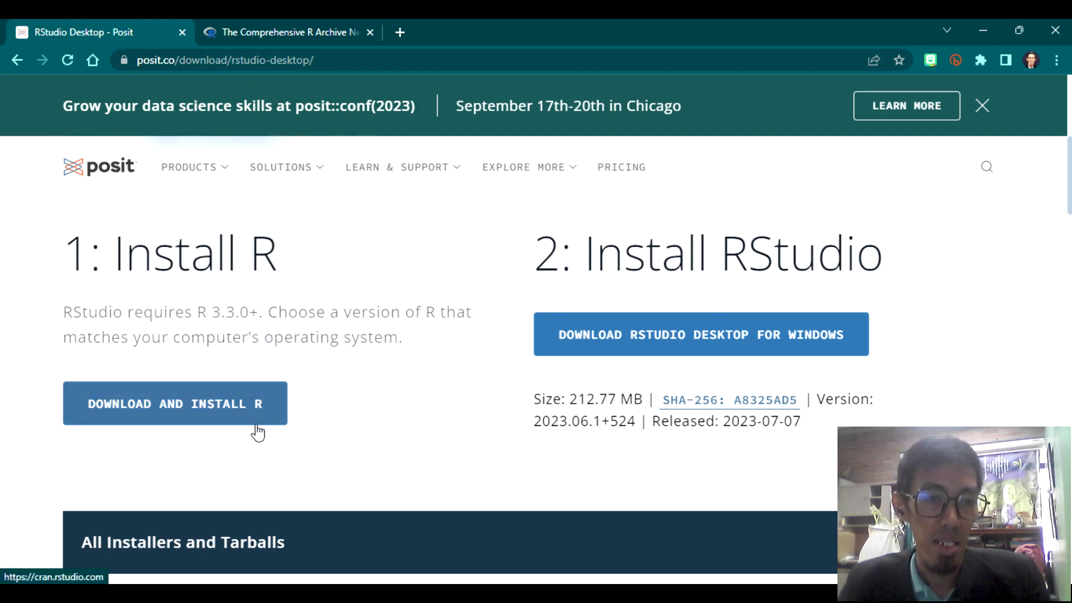
mouse_move(515, 593)
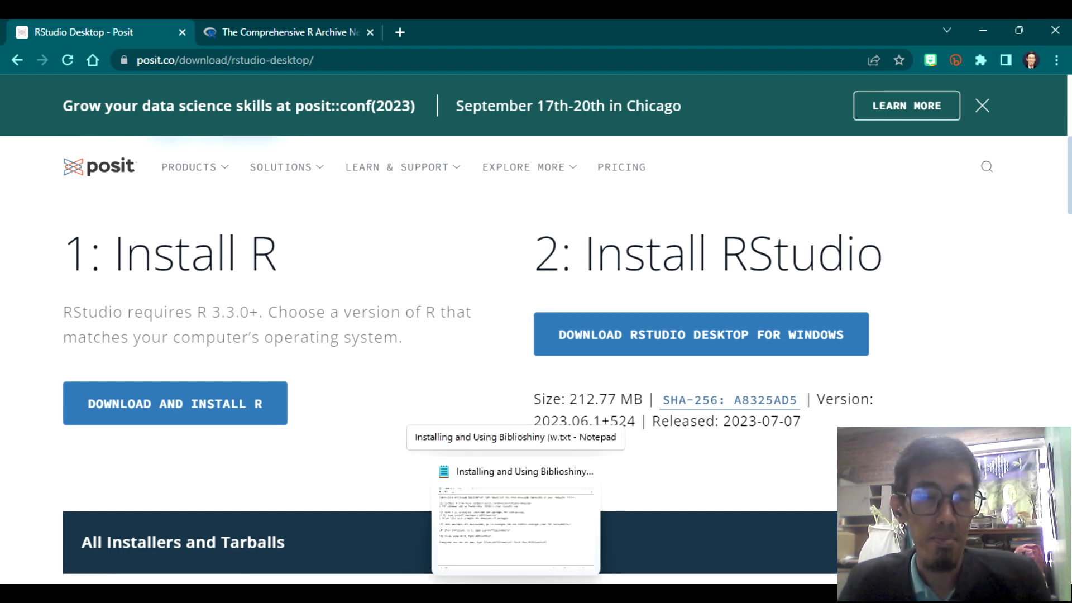
click(516, 524)
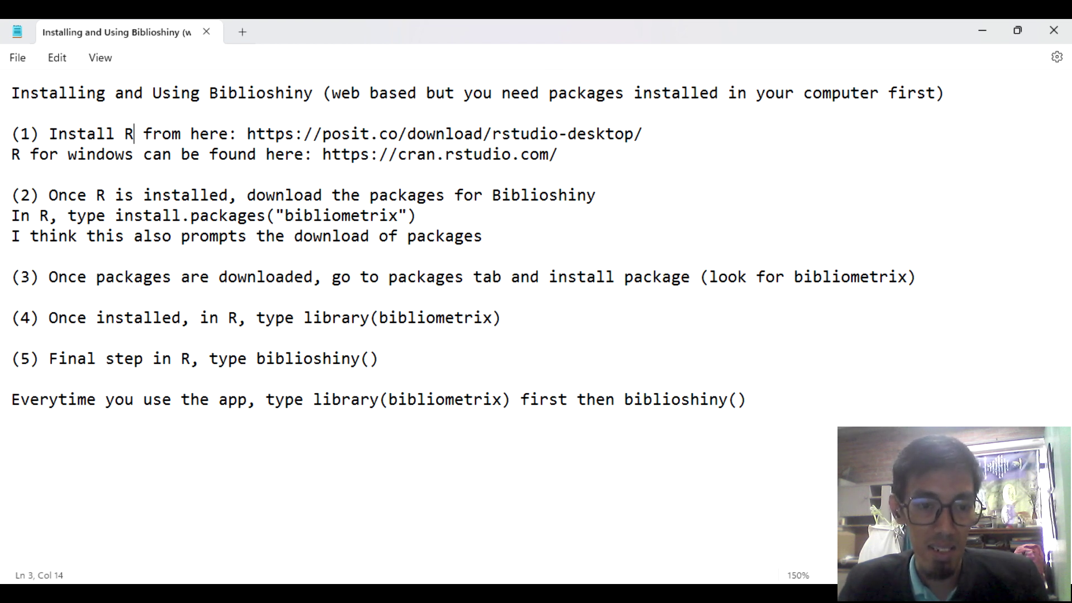
View the R download page on cran.rstudio.com in Chrome, and highlight that address in the Notepad notes
key(alt+Tab)
click(263, 31)
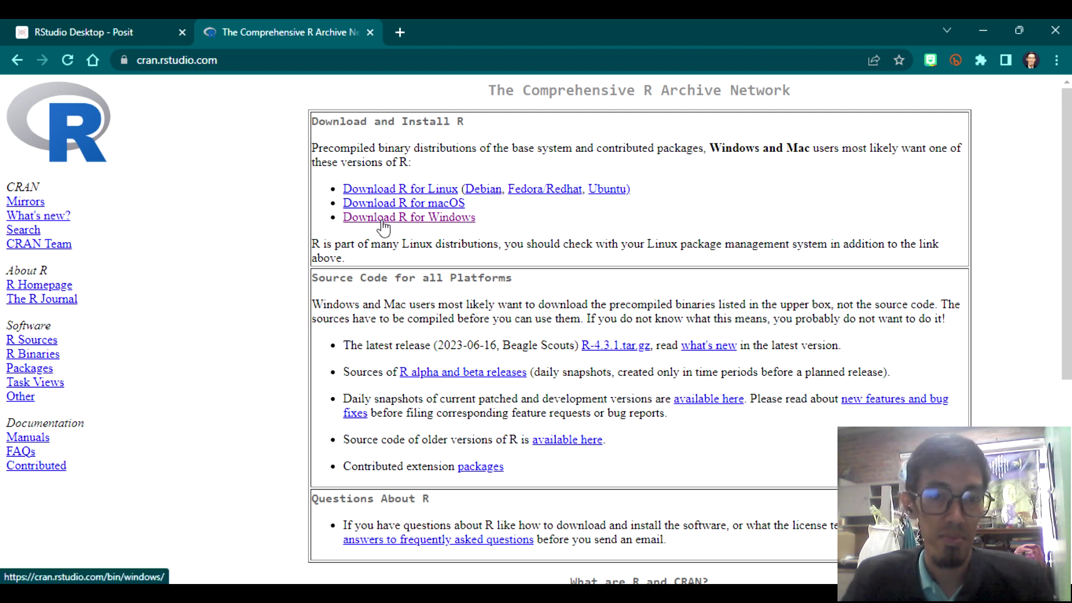
key(alt+Tab)
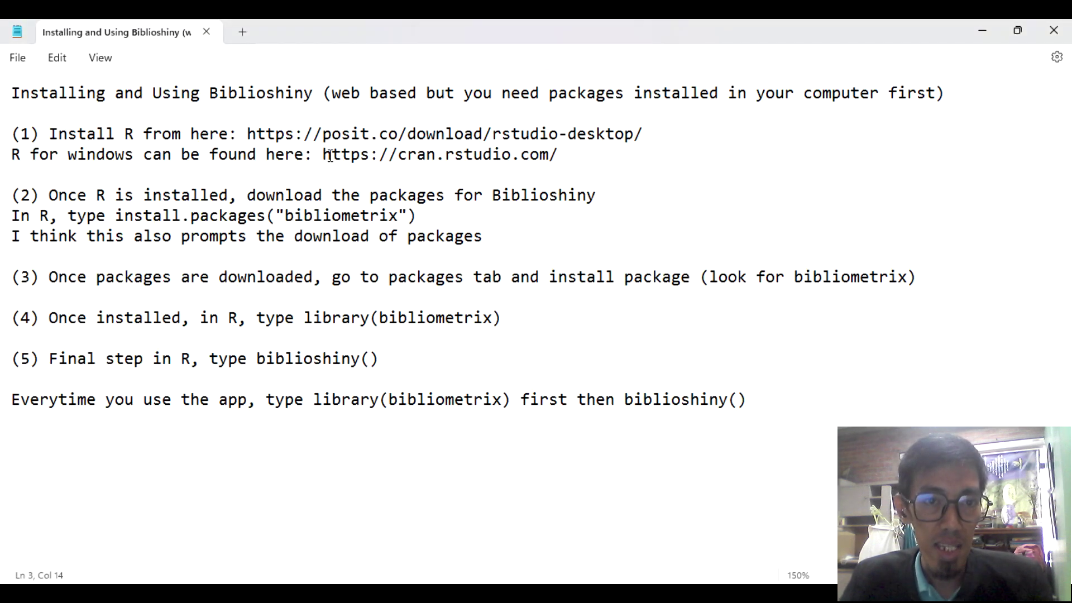
drag(326, 157, 565, 153)
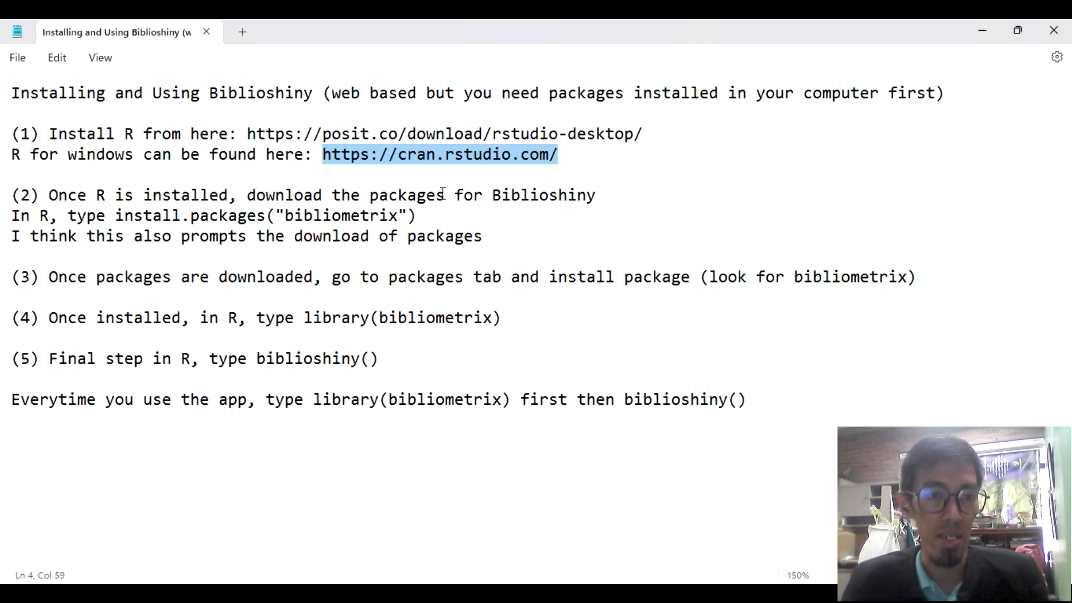
Open the R console in RGui, consulting step 2 about downloading the Biblioshiny packages in the Notepad notes
click(397, 593)
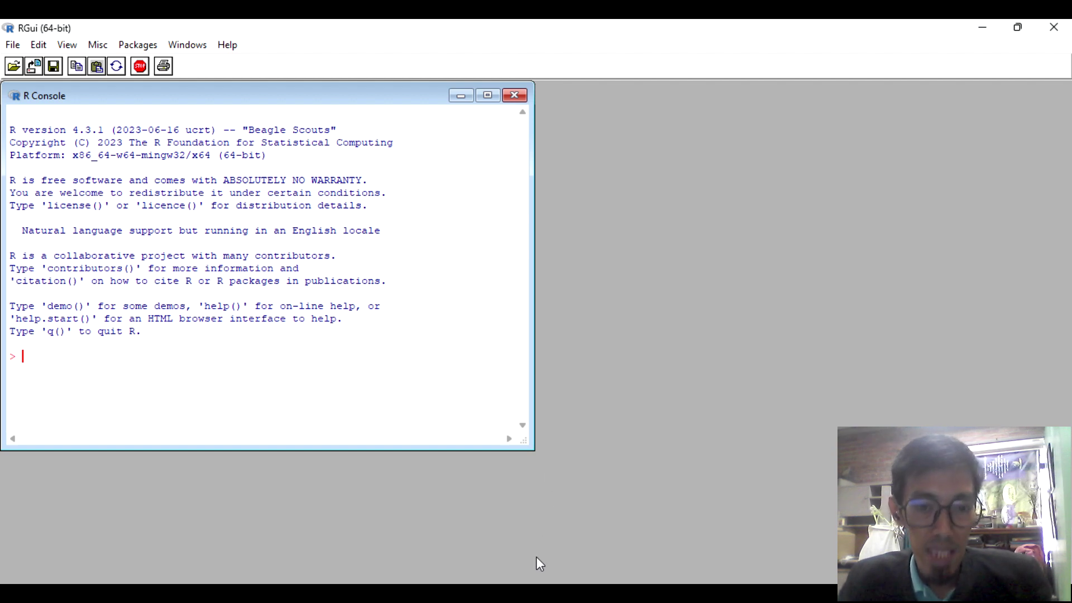
click(516, 521)
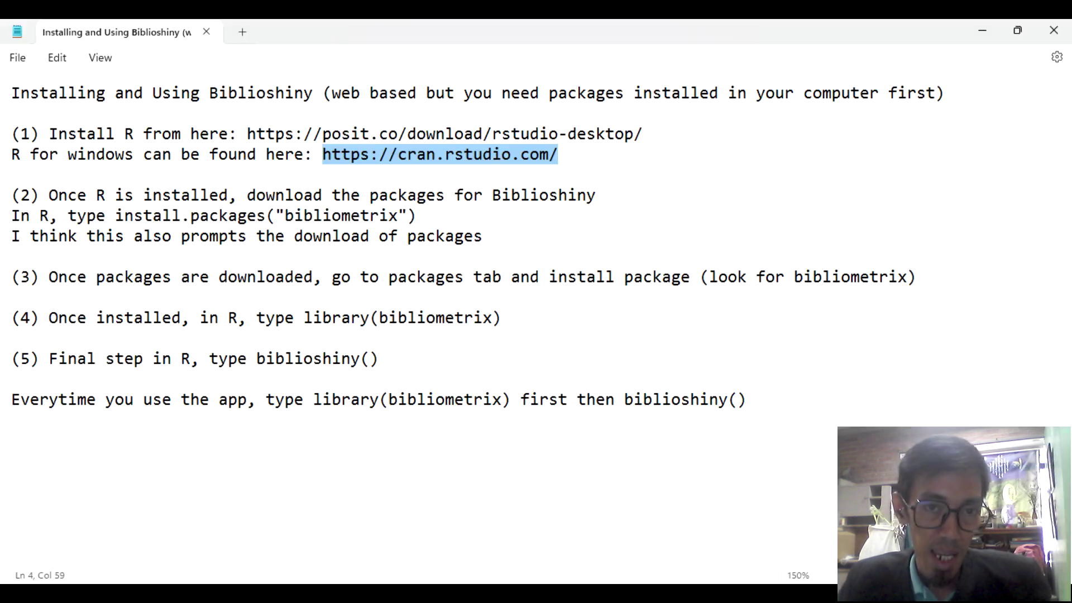
click(653, 237)
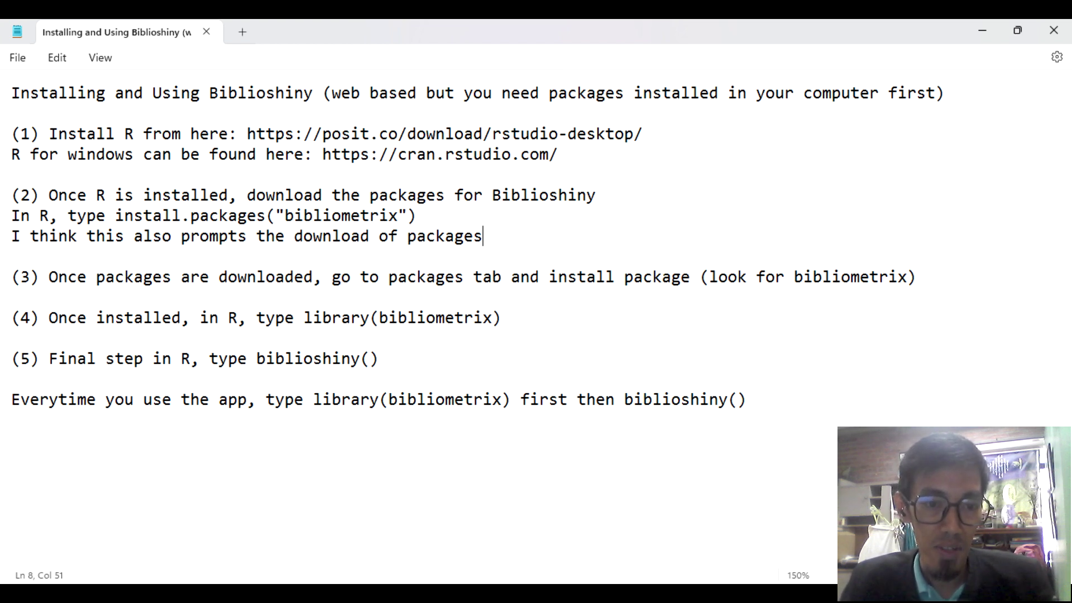
click(377, 593)
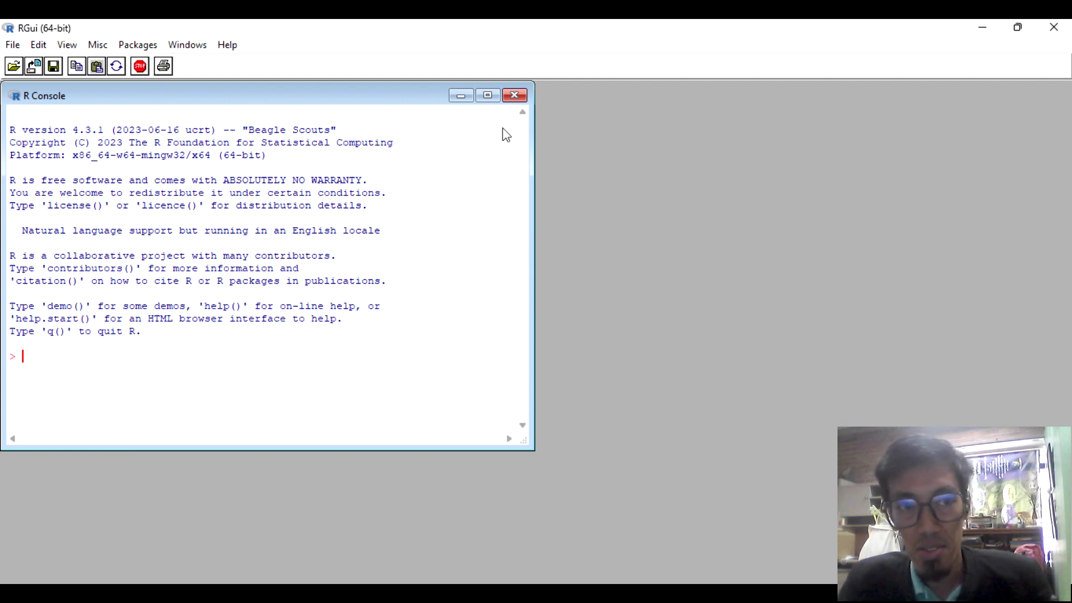
click(143, 49)
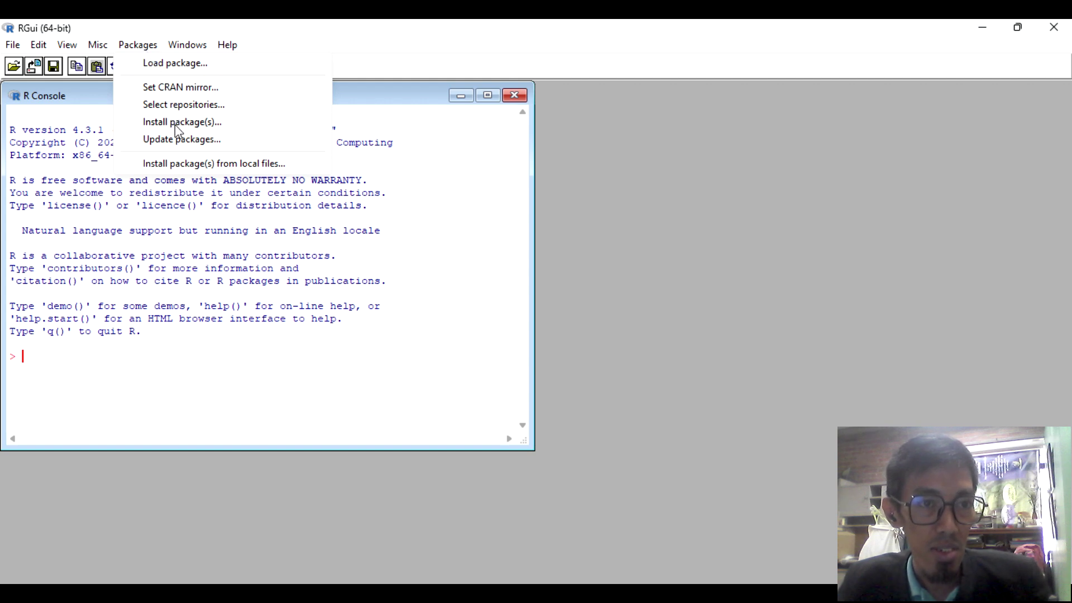
click(177, 123)
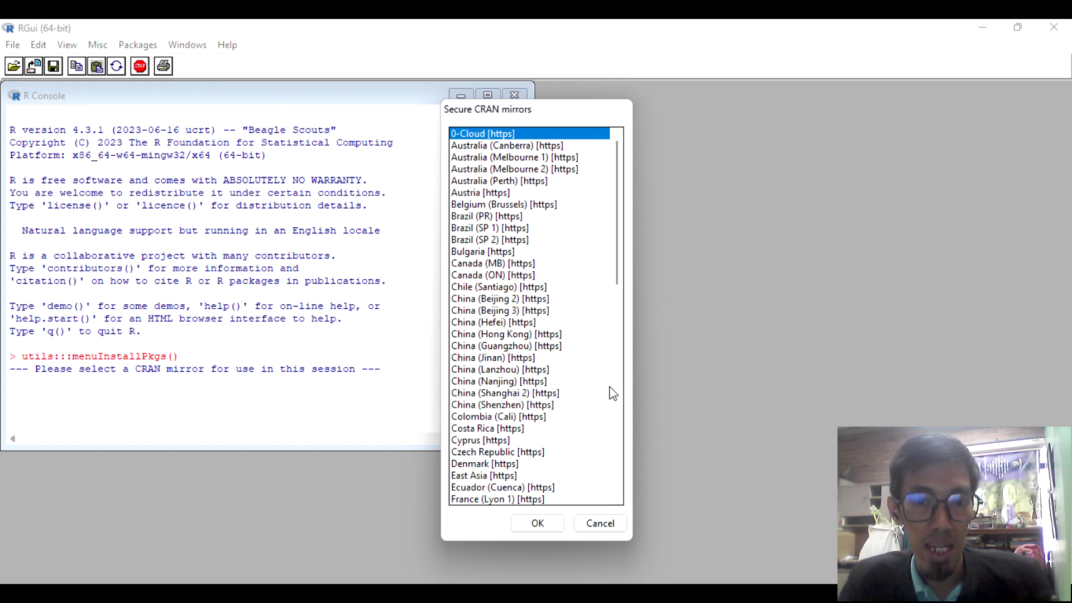
click(595, 519)
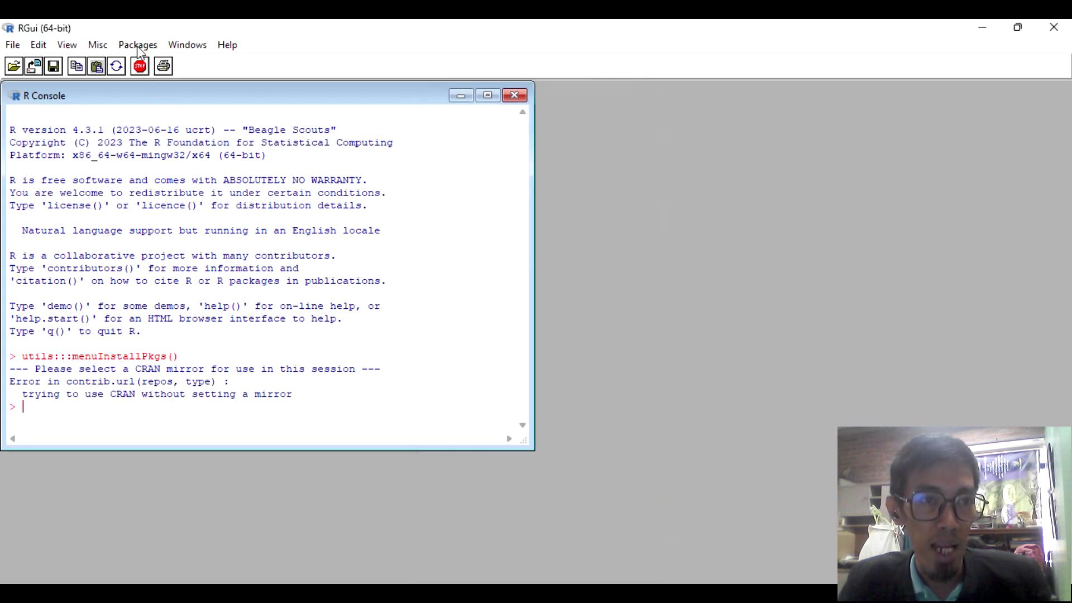
Start a package installation in R and choose East Asia [https] as the CRAN mirror
click(139, 46)
click(184, 123)
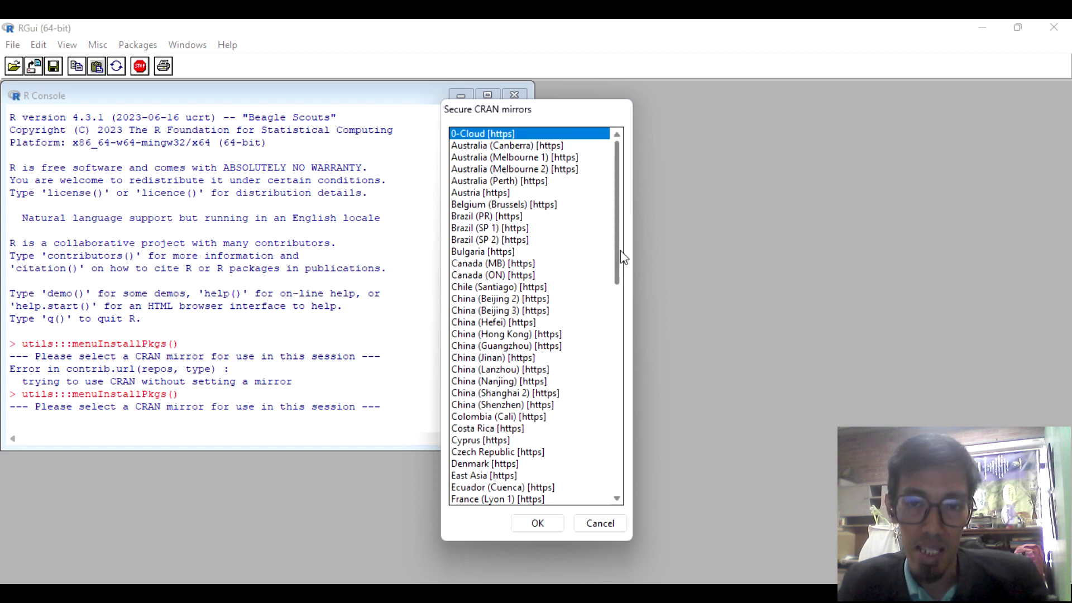
drag(621, 250, 625, 313)
click(477, 206)
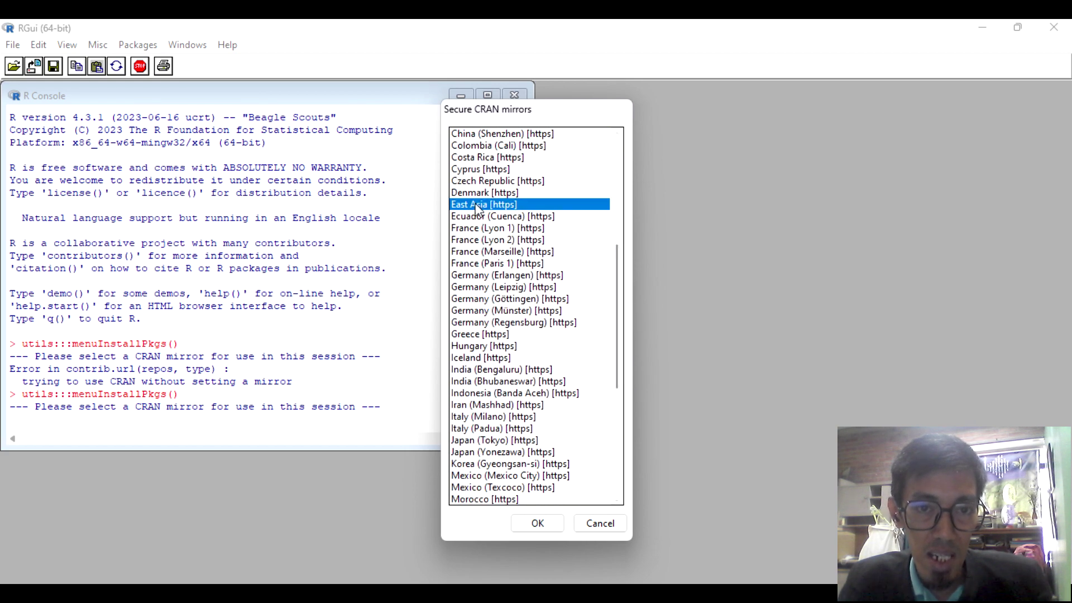
click(544, 523)
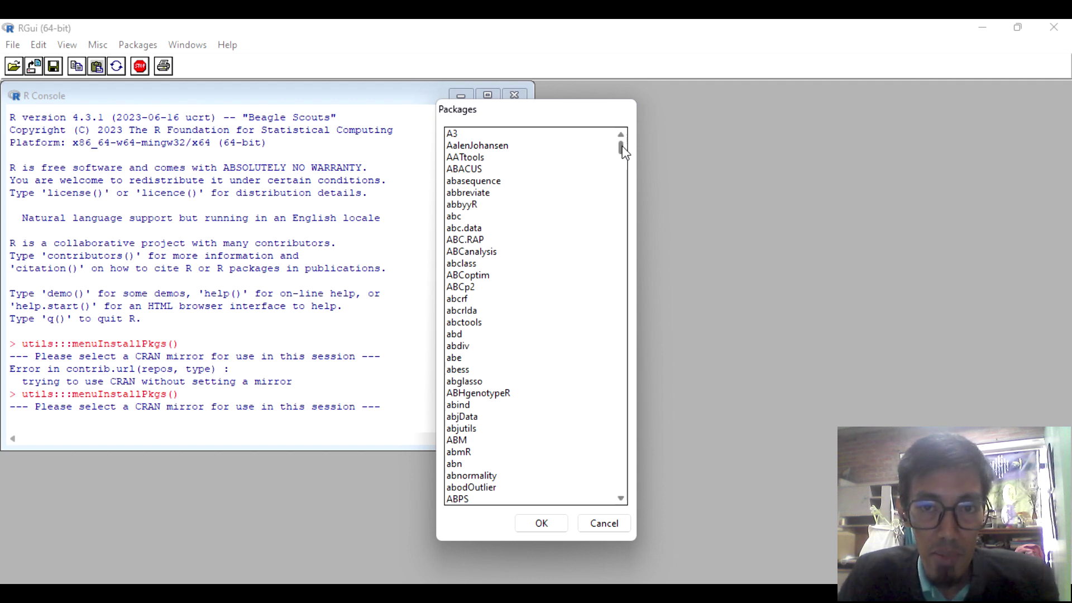
Find and select bibliometrix in the list of installable packages, and dismiss the list without installing
scroll(619, 152, down, 5)
scroll(538, 199, down, 10)
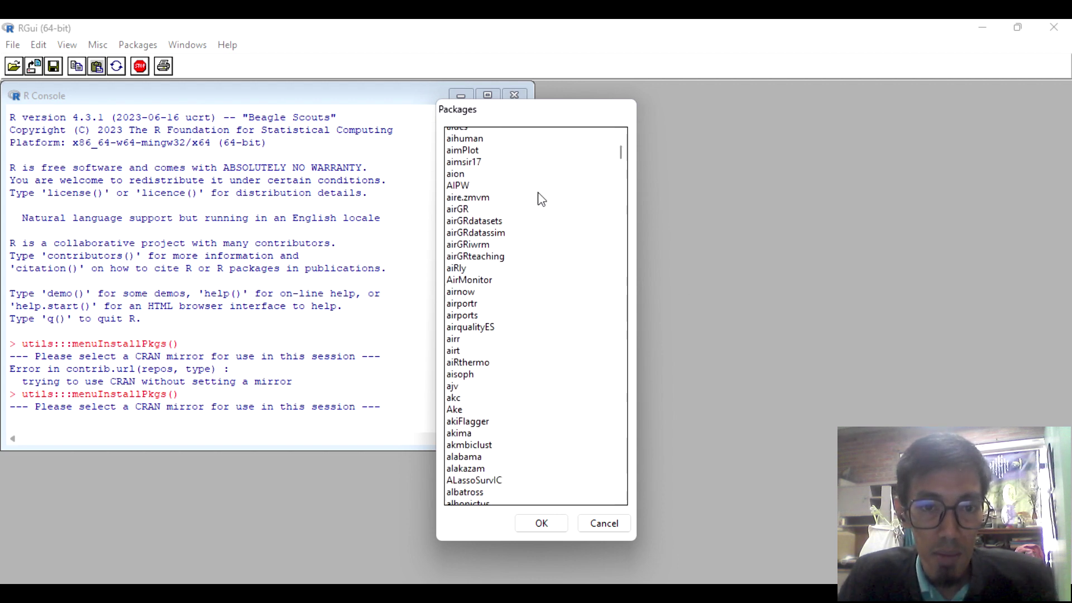
scroll(547, 314, down, 10)
drag(626, 159, 621, 171)
scroll(500, 215, up, 1)
scroll(500, 215, up, 15)
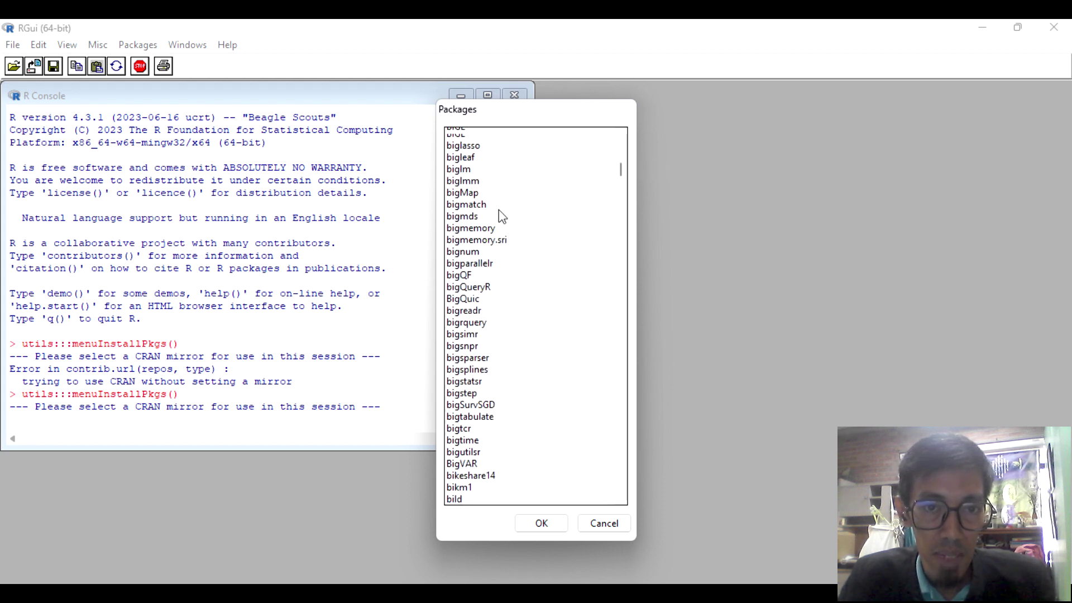
scroll(501, 209, up, 15)
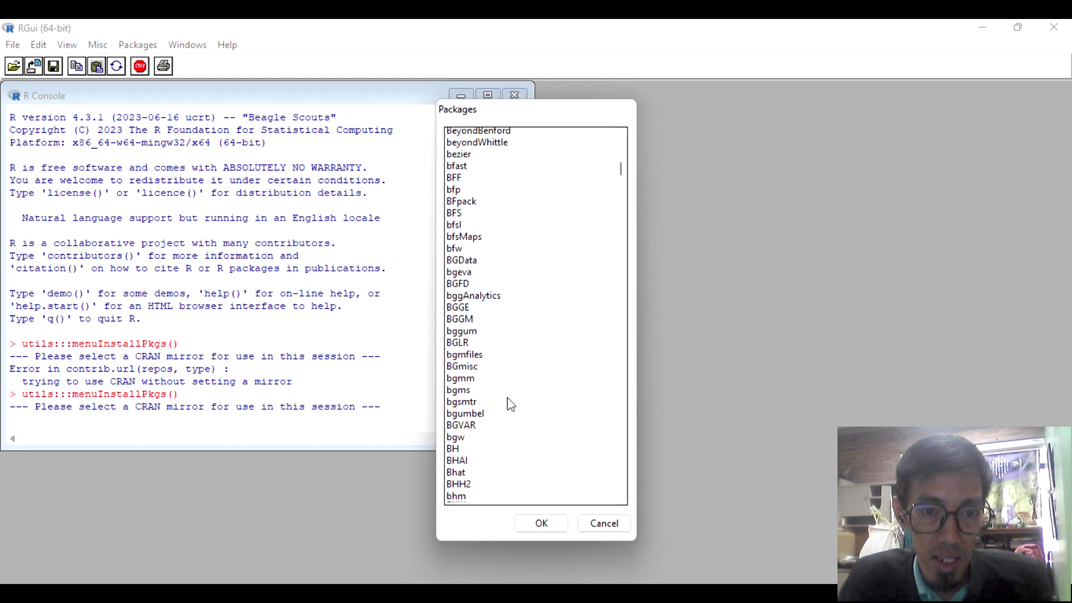
scroll(519, 402, down, 6)
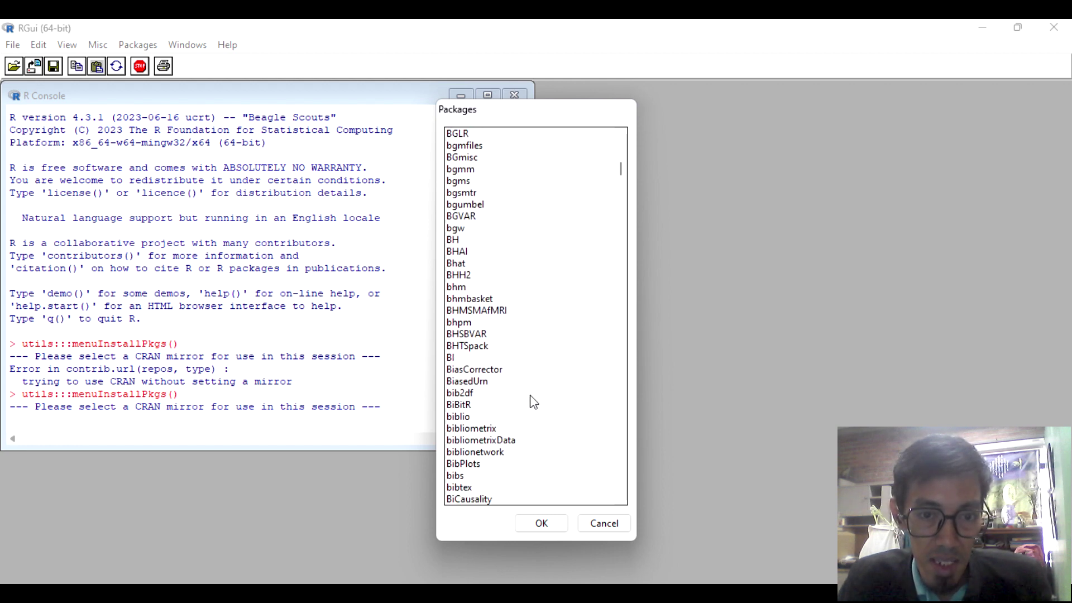
click(482, 430)
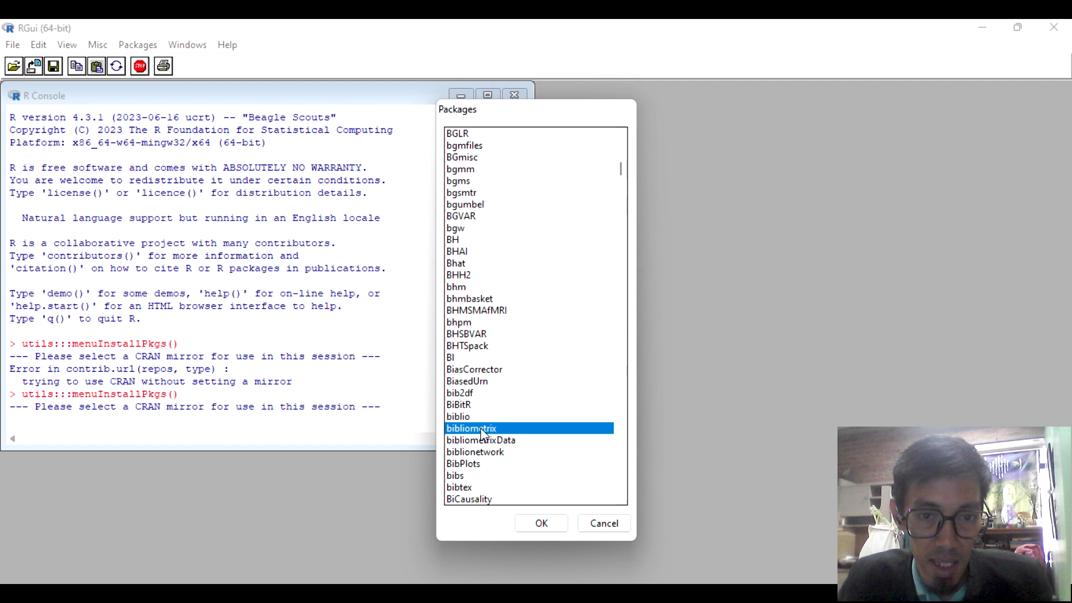
click(603, 523)
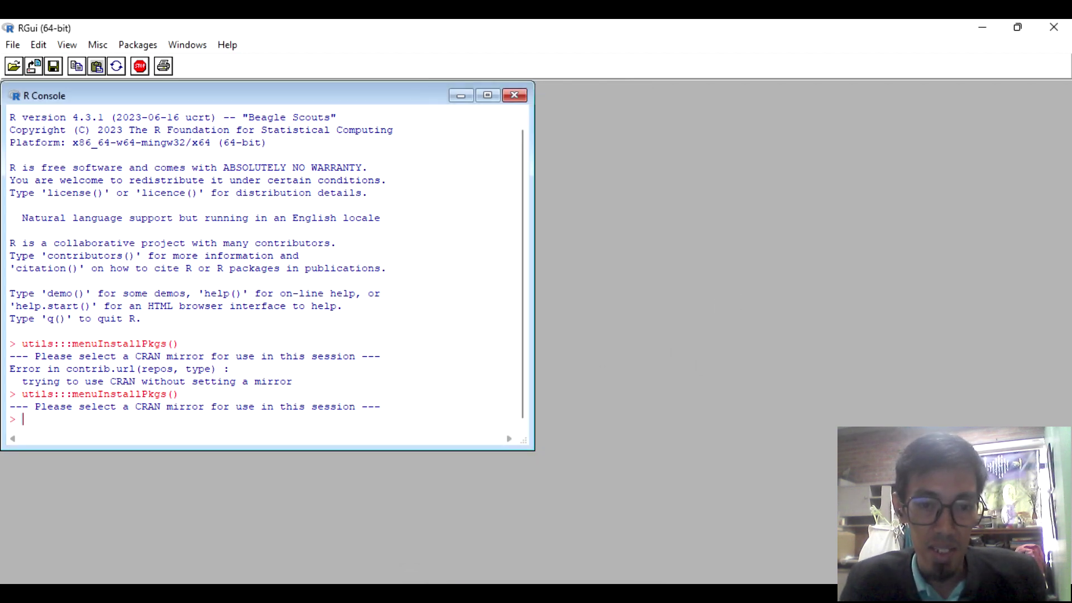
Return to the Notepad notes and review steps 3 and 4 on installing the package and loading library(bibliometrix)
key(alt+Tab)
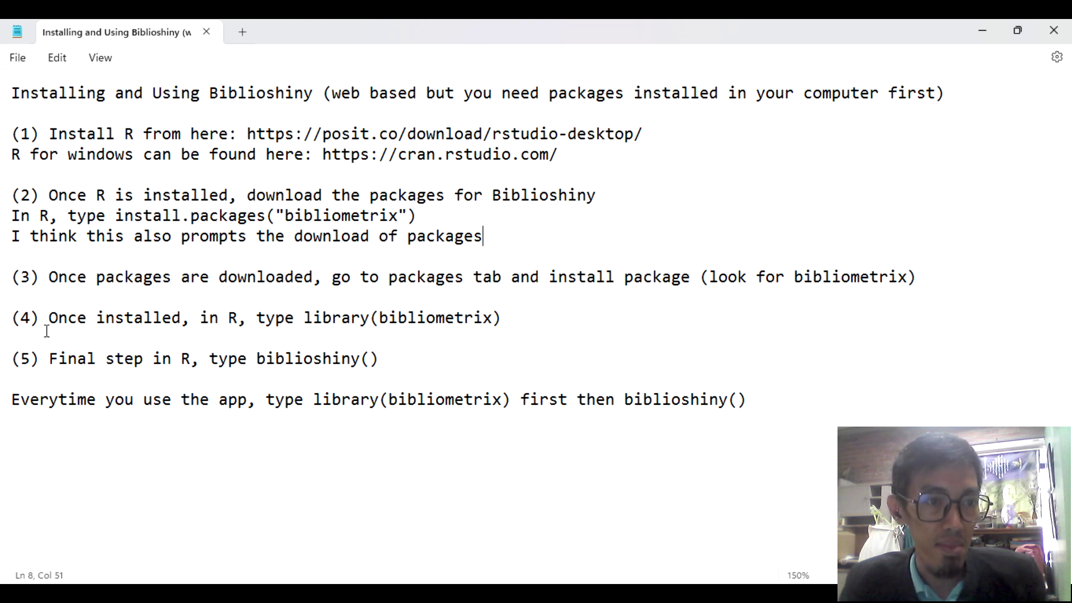
drag(52, 271, 965, 278)
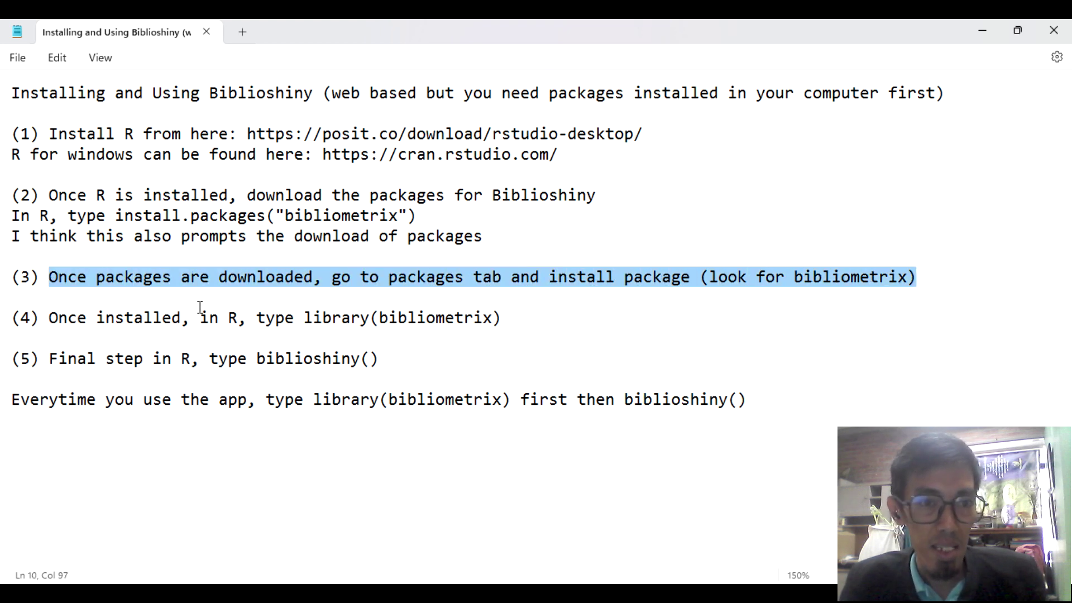
click(62, 323)
drag(49, 319, 599, 321)
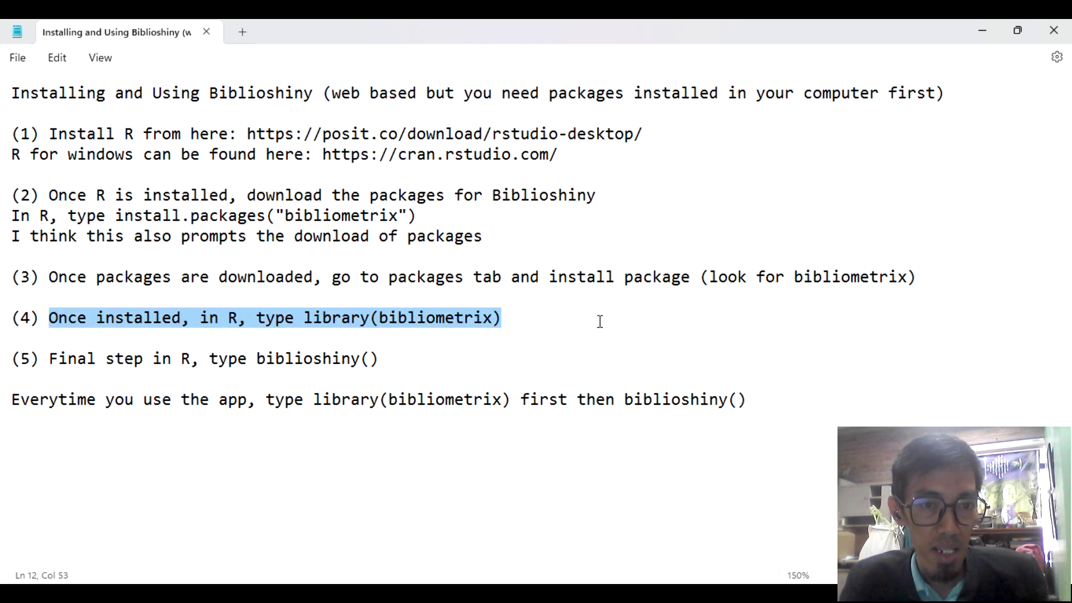
click(556, 325)
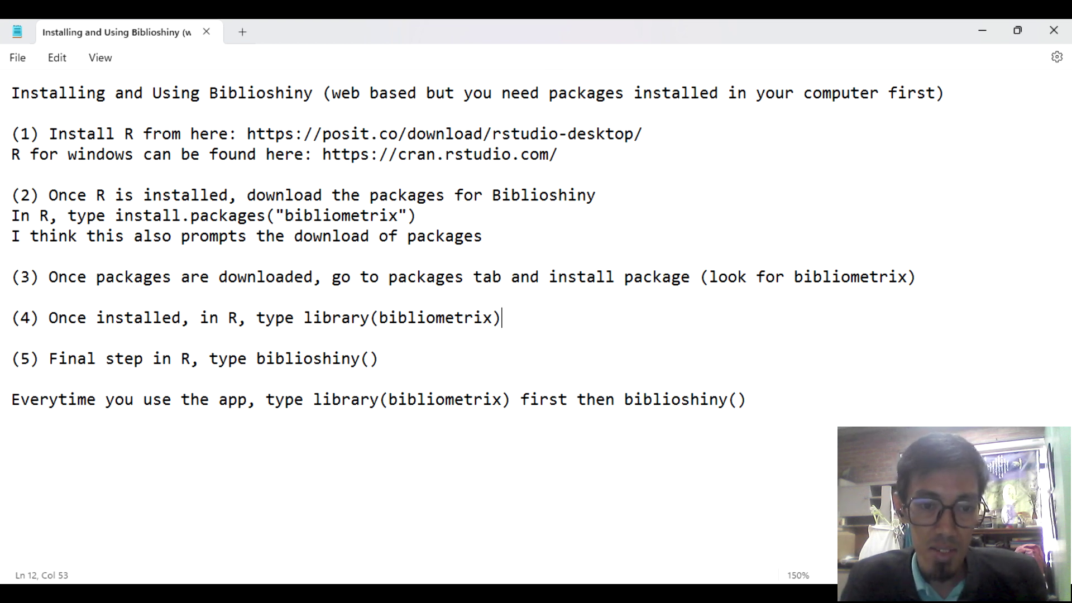
Switch to RGui and quit the R session without saving the workspace image
click(419, 555)
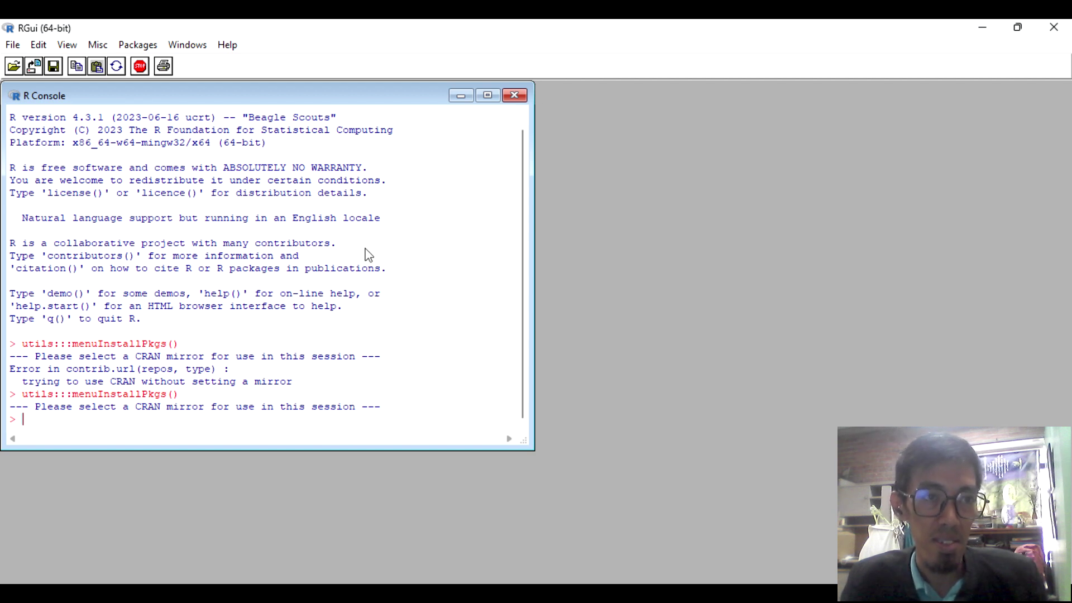
click(1063, 29)
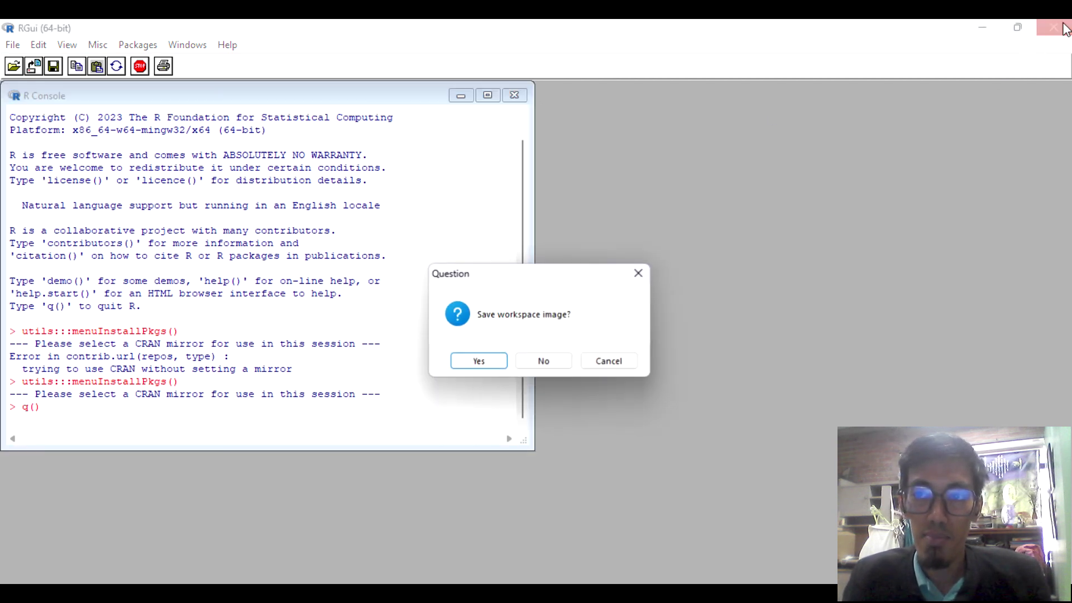
click(543, 361)
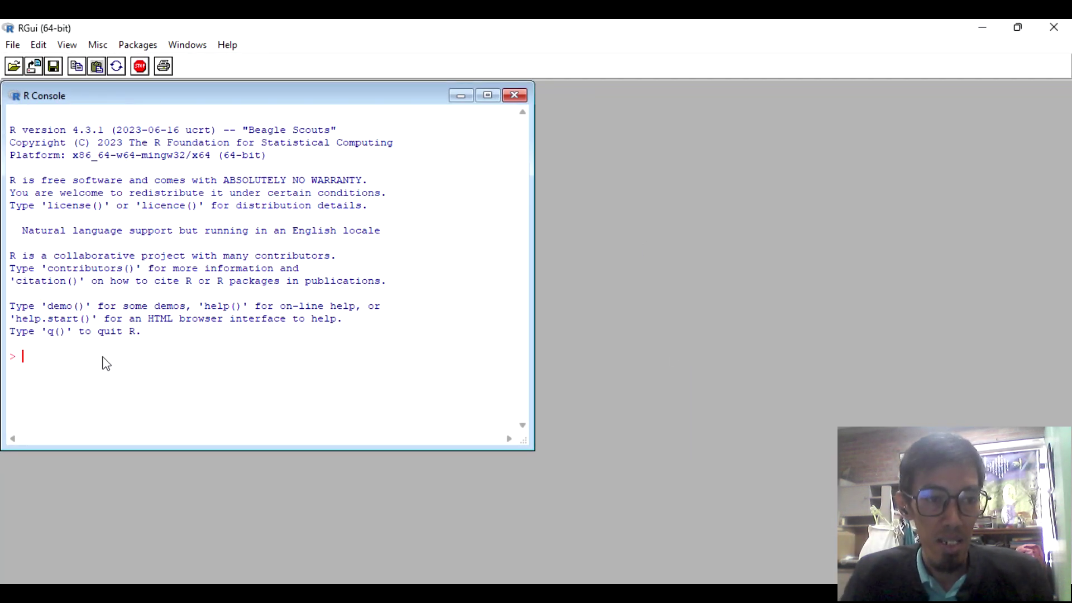
Load the bibliometrix package in the R console with library(bibliometrix)
text(l)
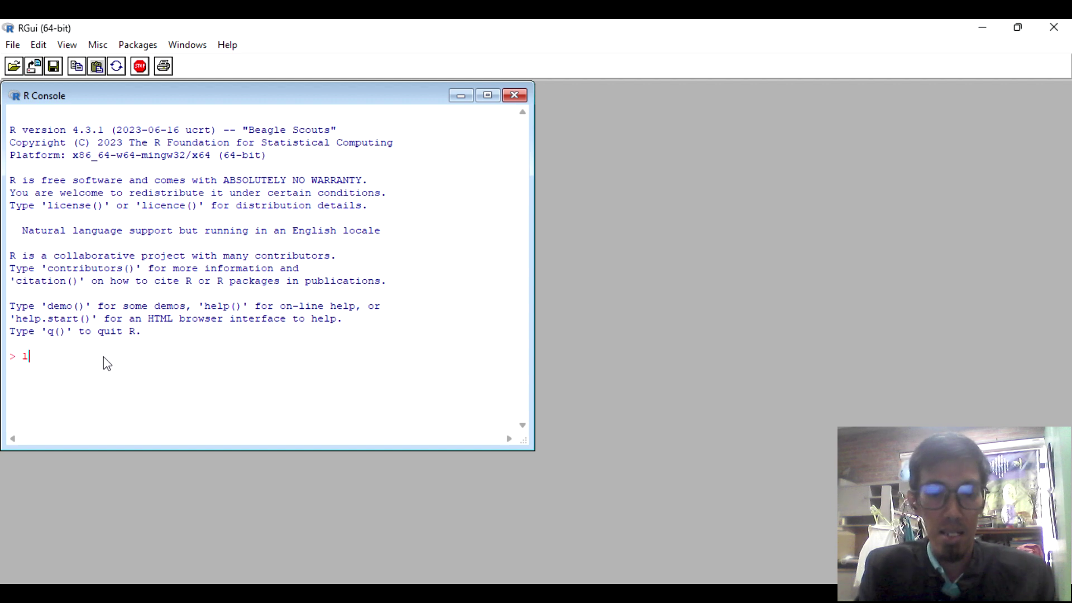
text(ibrary()
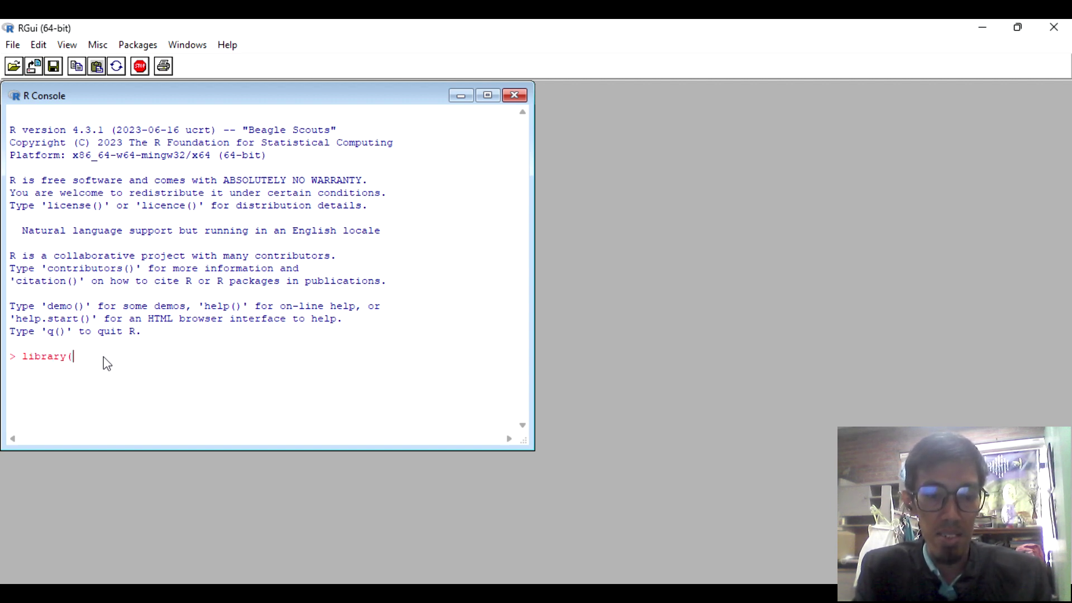
text(bibl)
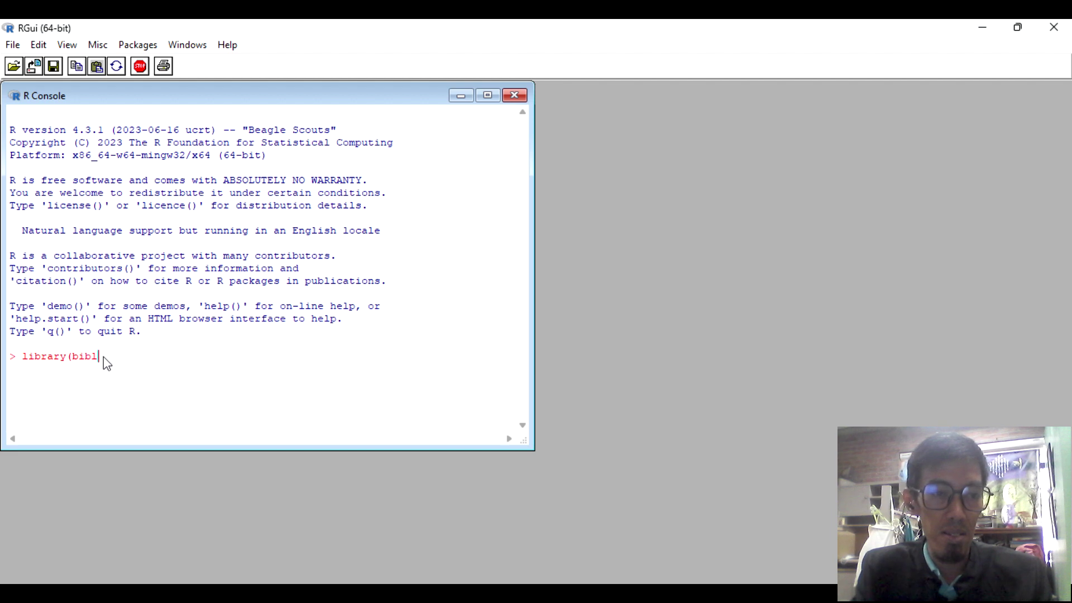
text(iometriz)
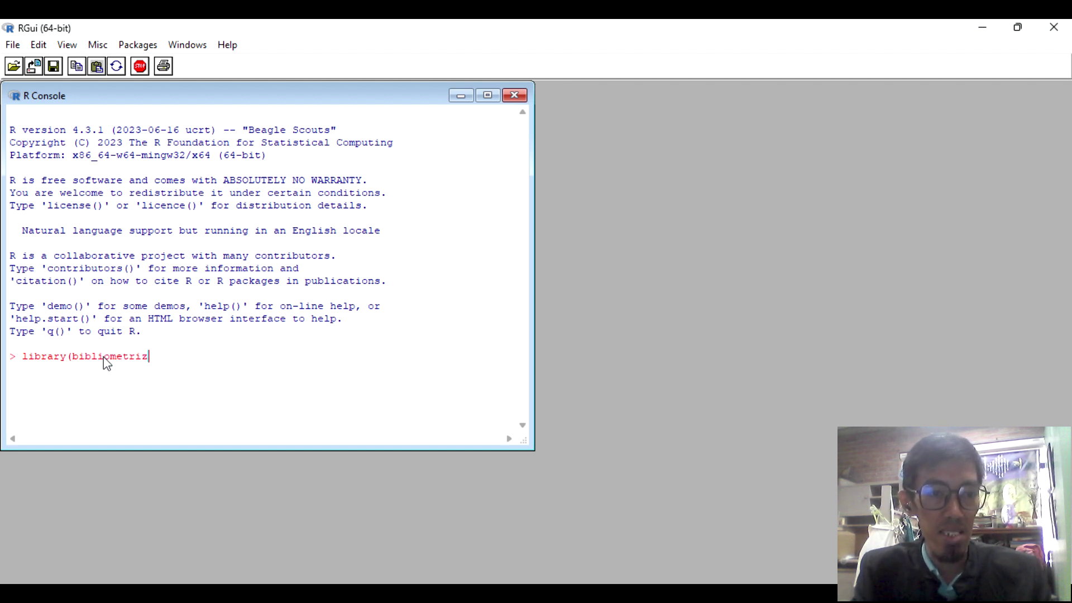
key(BackSpace)
text(x)
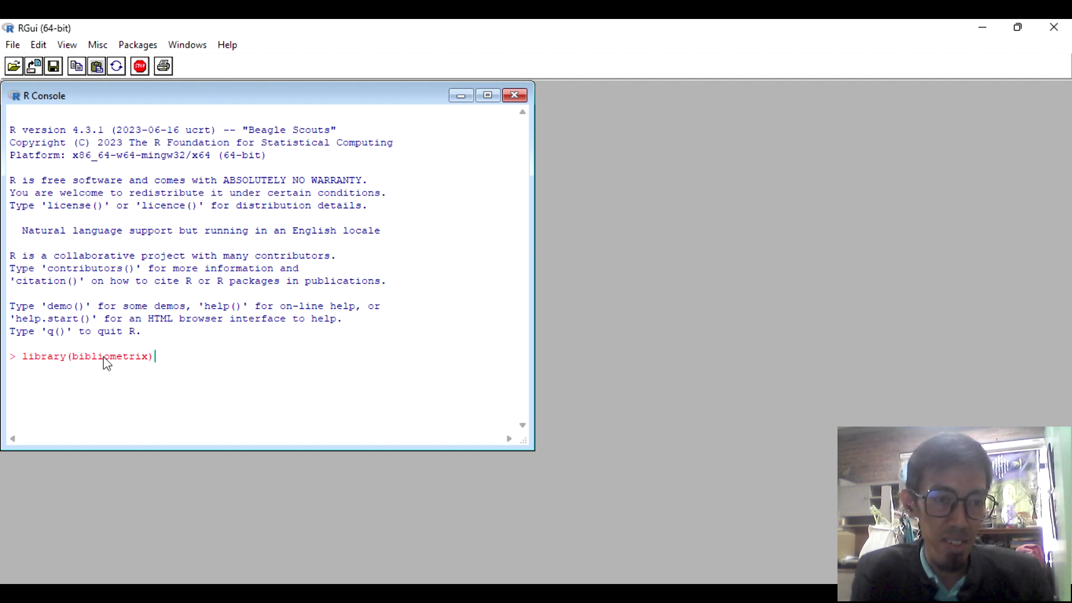
key(Return)
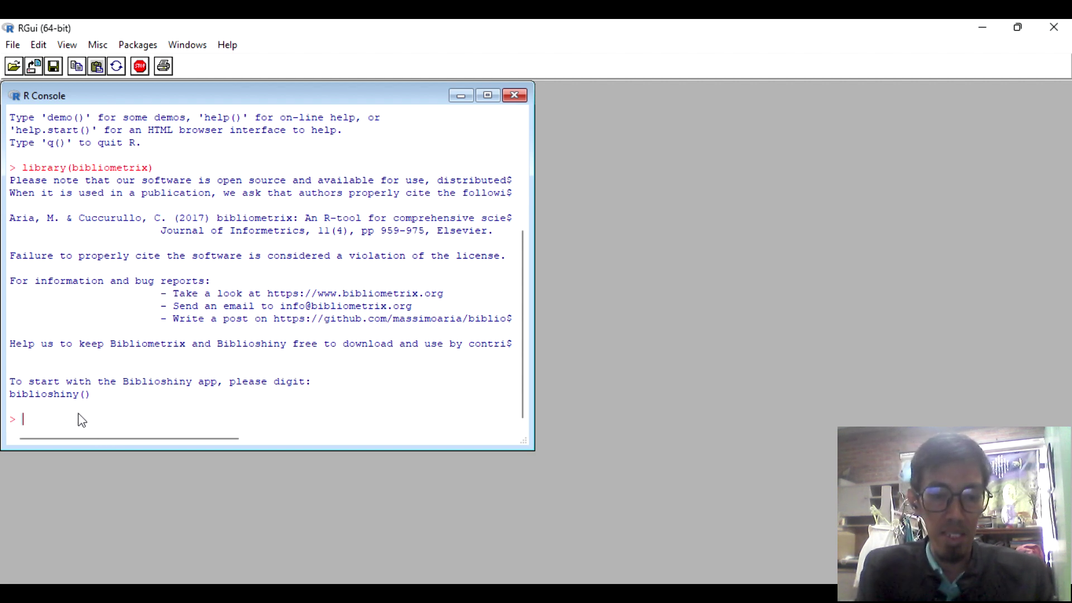
Launch the Biblioshiny web app from the R console with biblioshiny()
text(biblio)
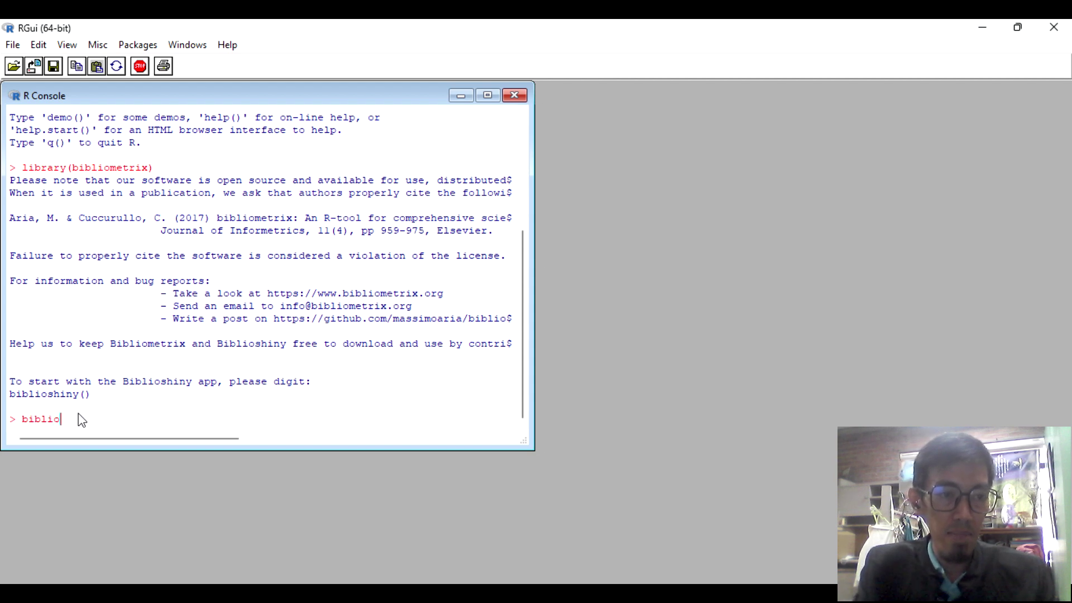
text(shiny()
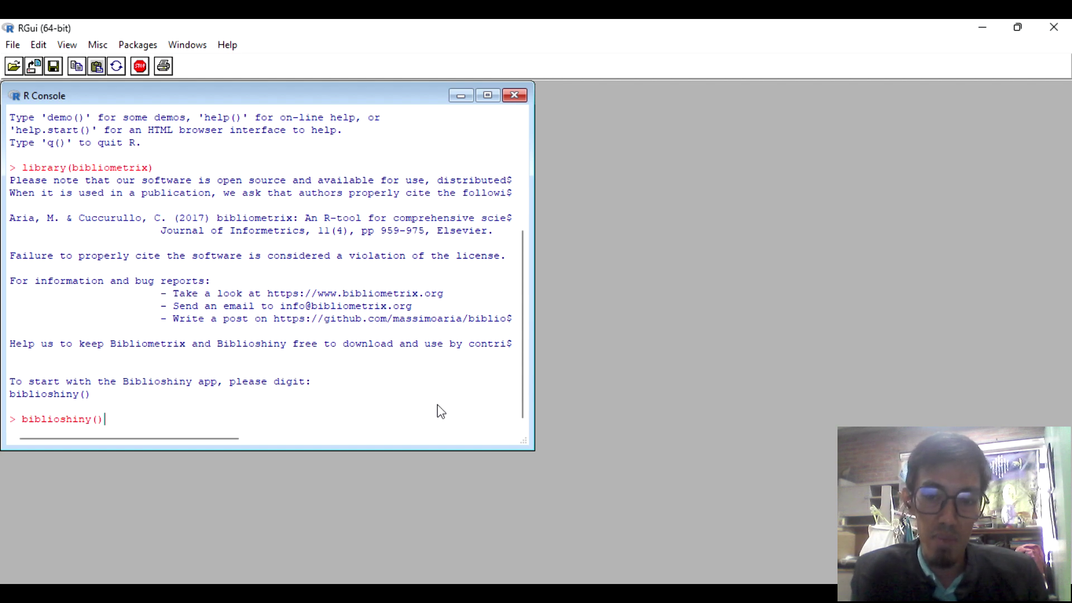
key(Return)
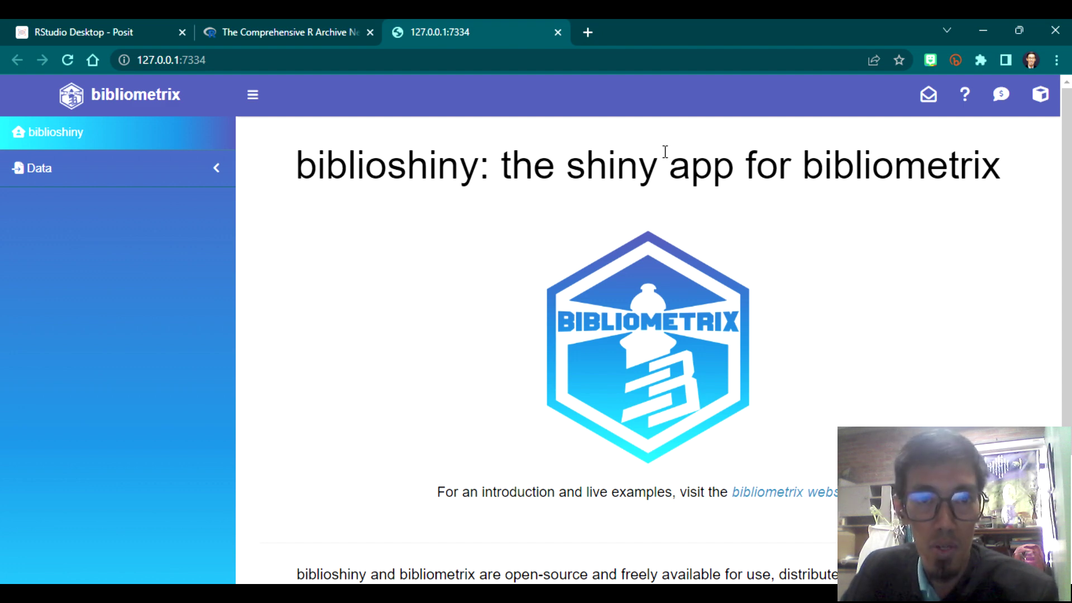
Open Biblioshiny's Load Data page and set it to import raw file(s) from the Scopus database
click(34, 177)
click(81, 203)
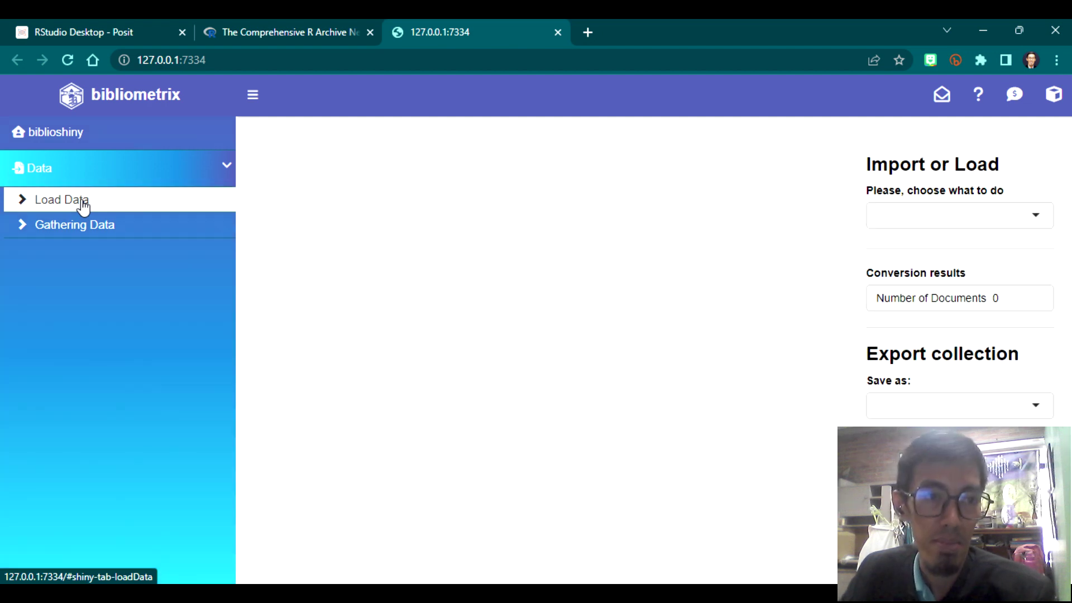
click(1001, 218)
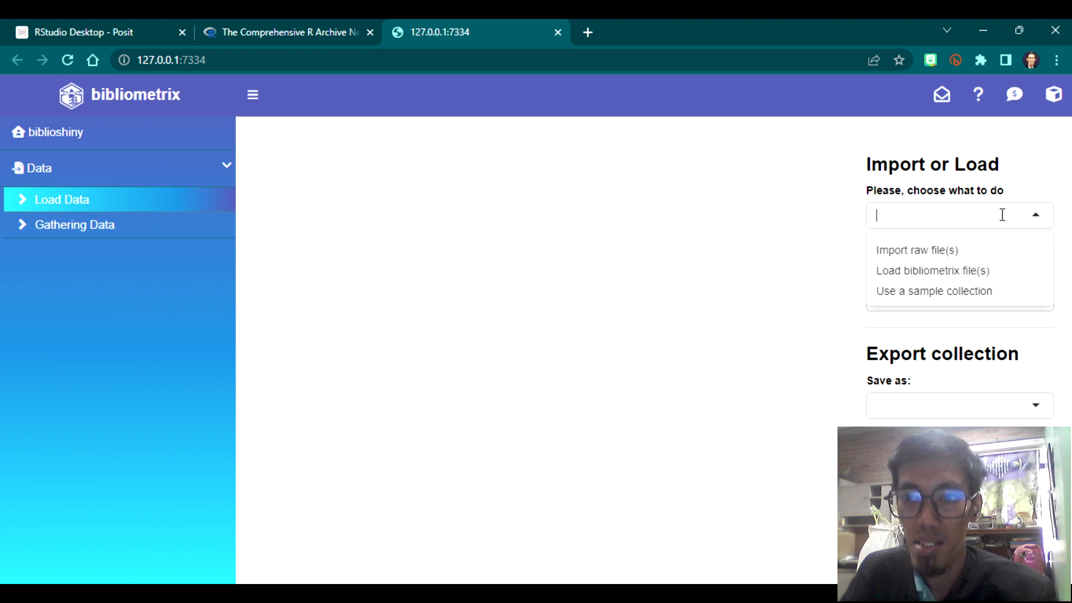
click(924, 254)
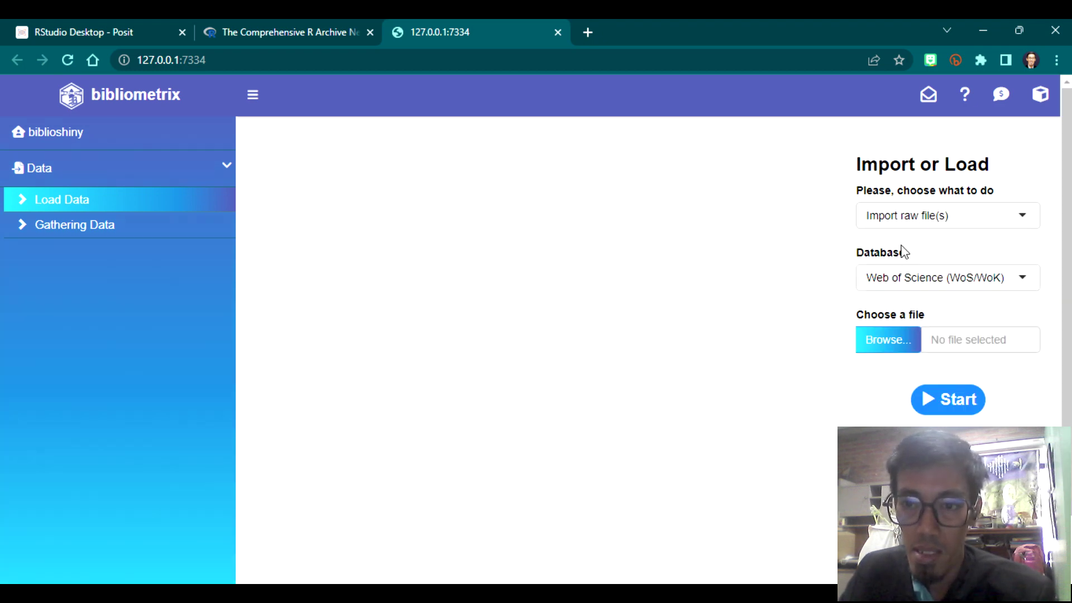
click(924, 281)
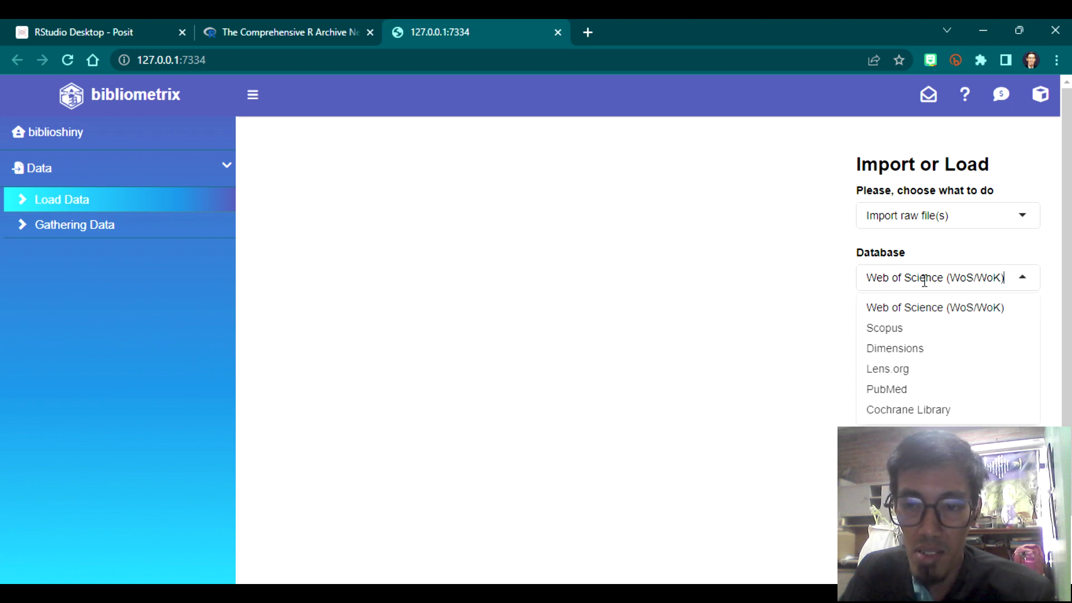
click(899, 328)
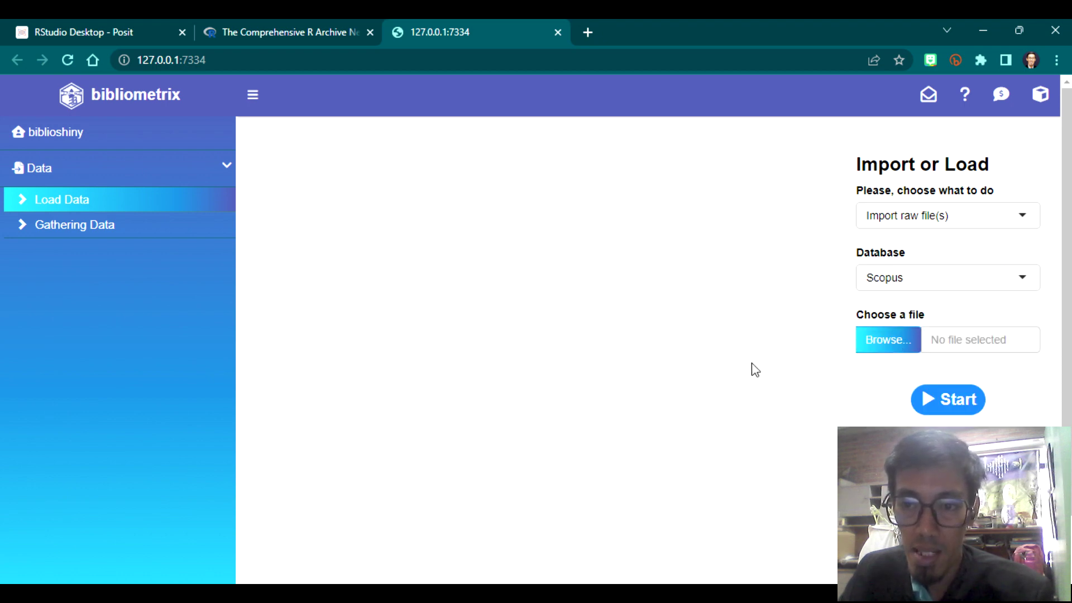
Choose scopus (6).csv from the Downloads folder as the raw file and start the import
click(882, 353)
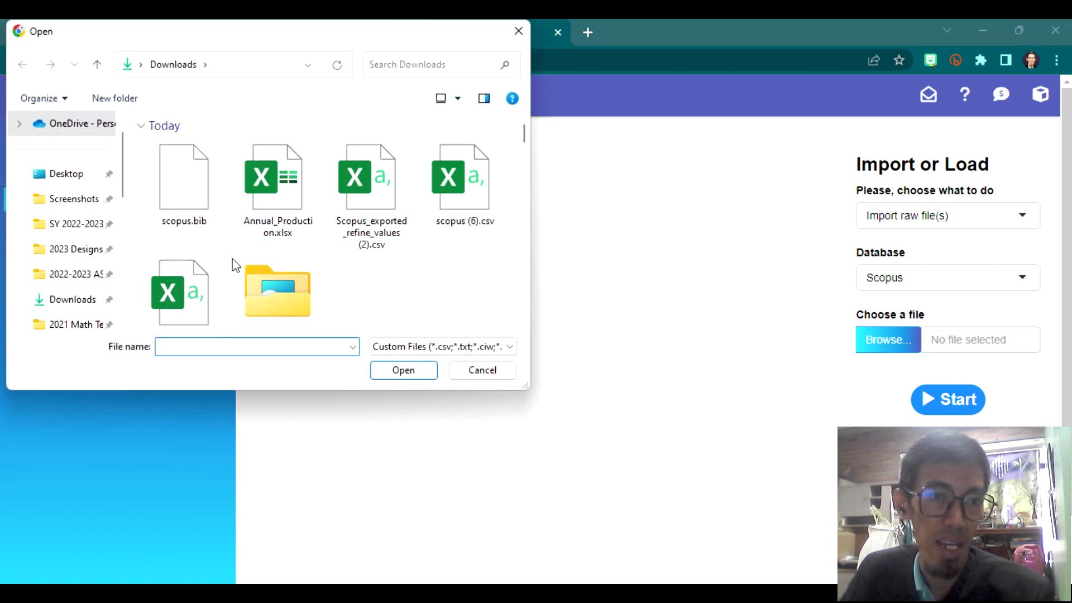
click(492, 189)
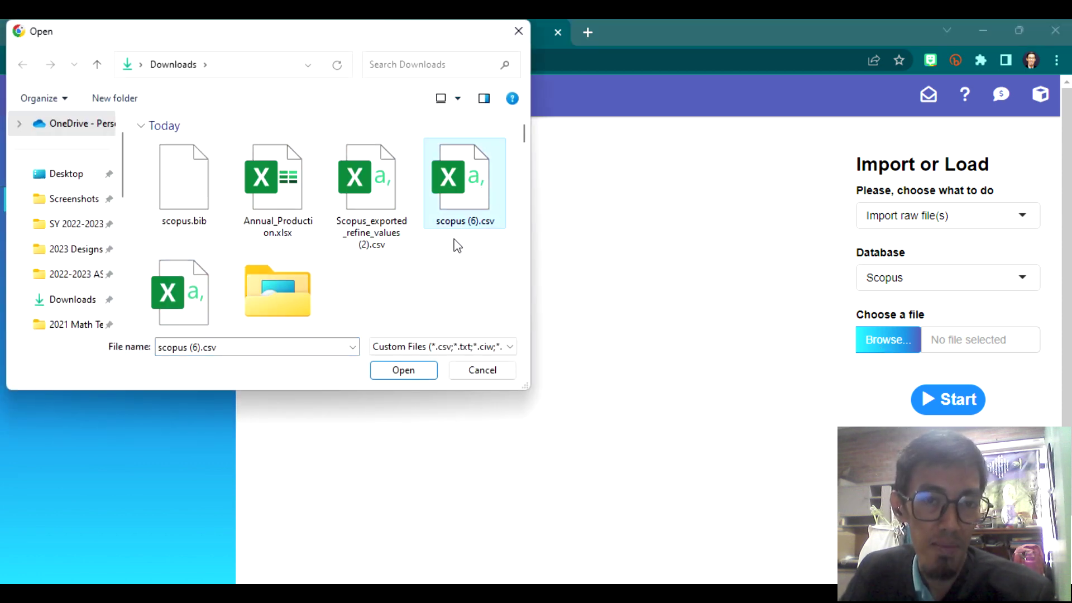
double_click(454, 185)
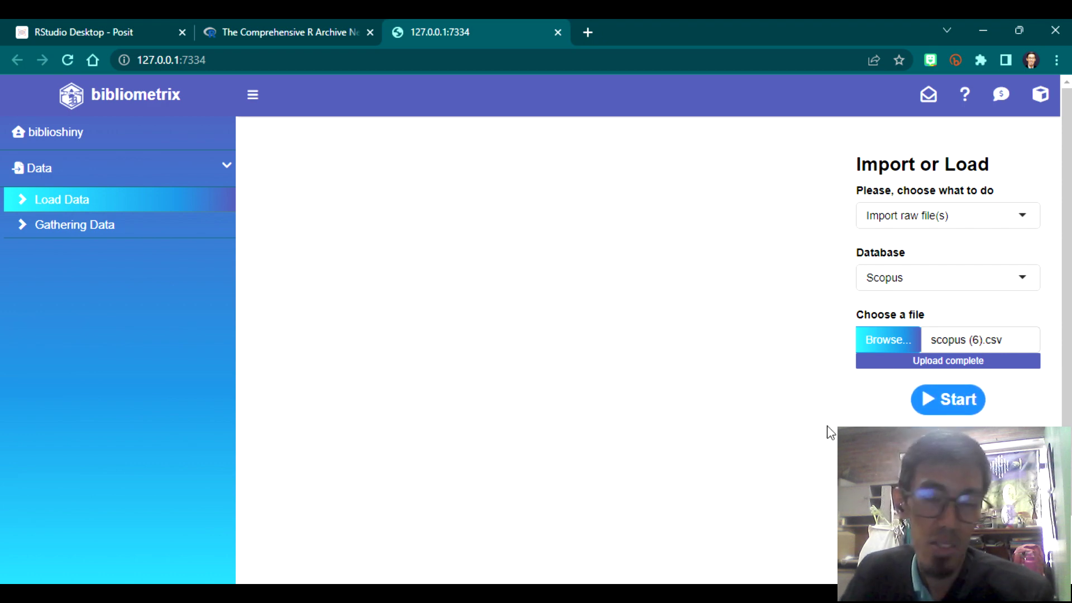
click(947, 414)
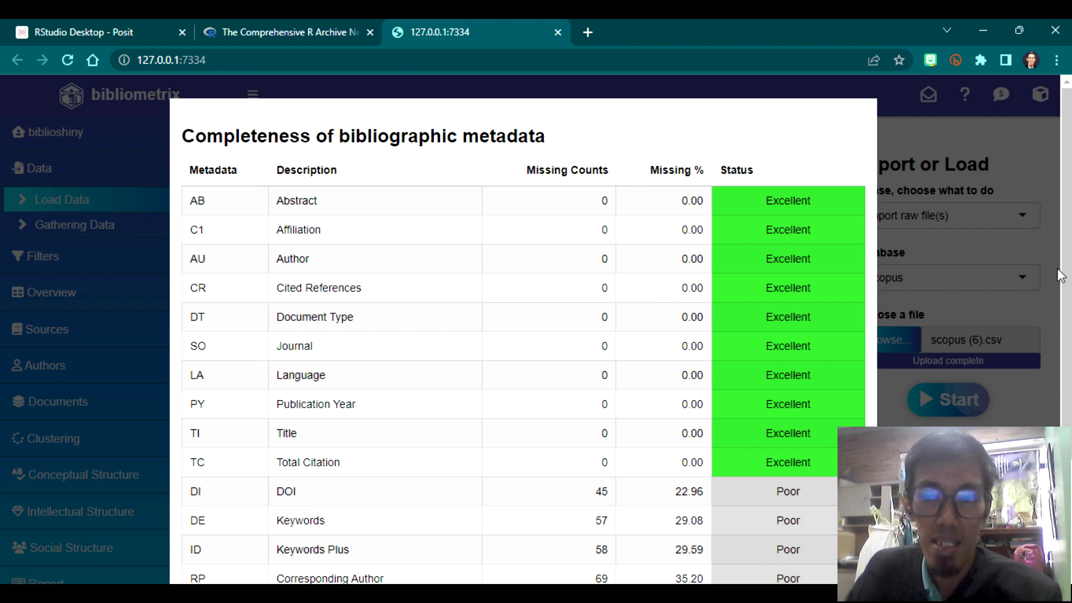
Review the missing counts, percentages and status of every field in the bibliographic metadata completeness report, and close the report
drag(1065, 234, 1068, 260)
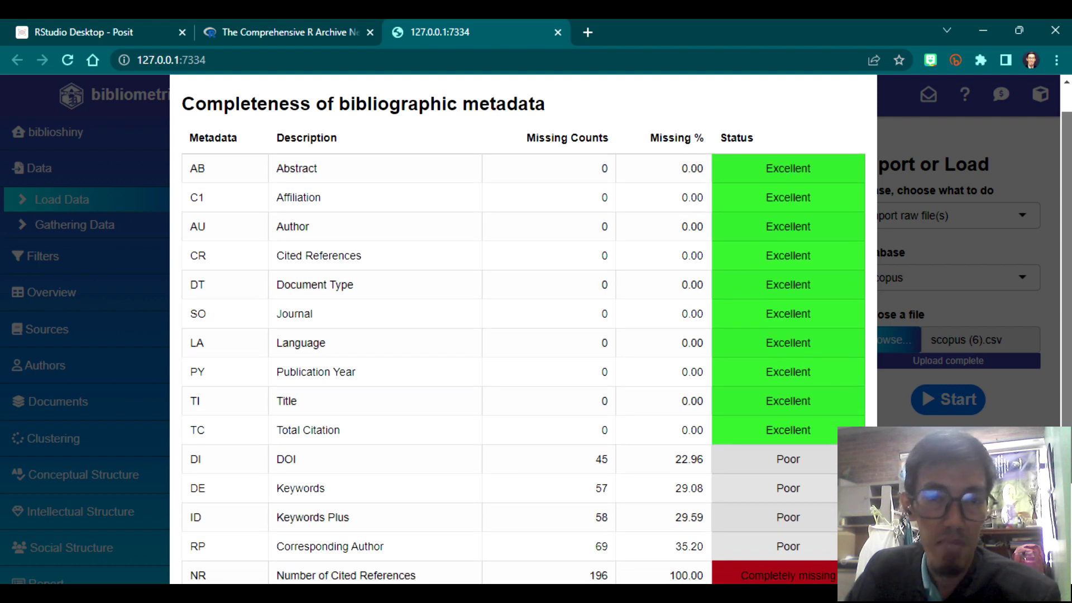
drag(1068, 260, 1068, 291)
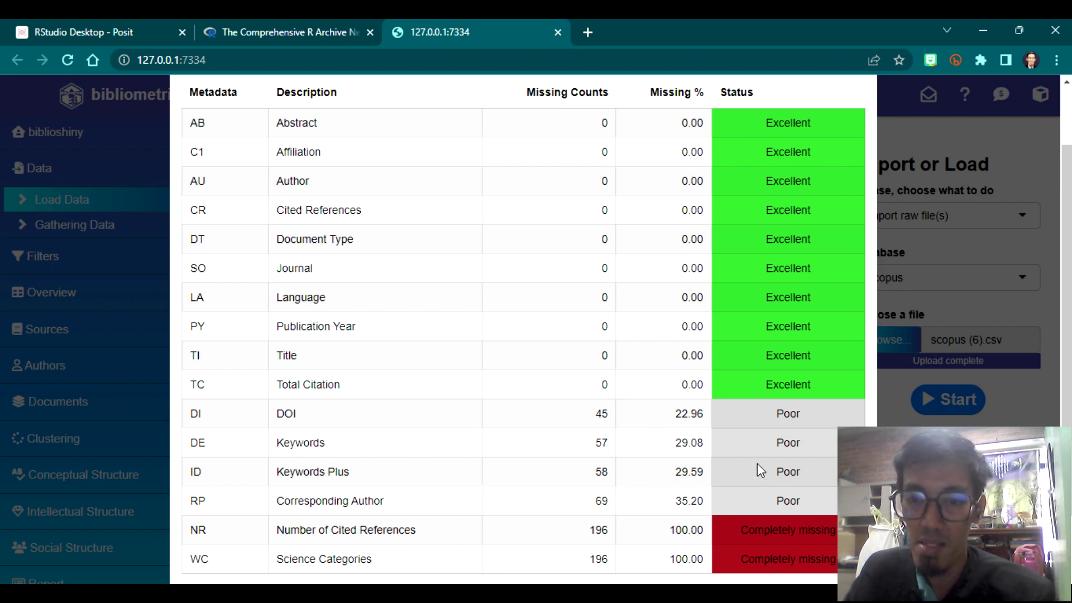
scroll(713, 452, up, 2)
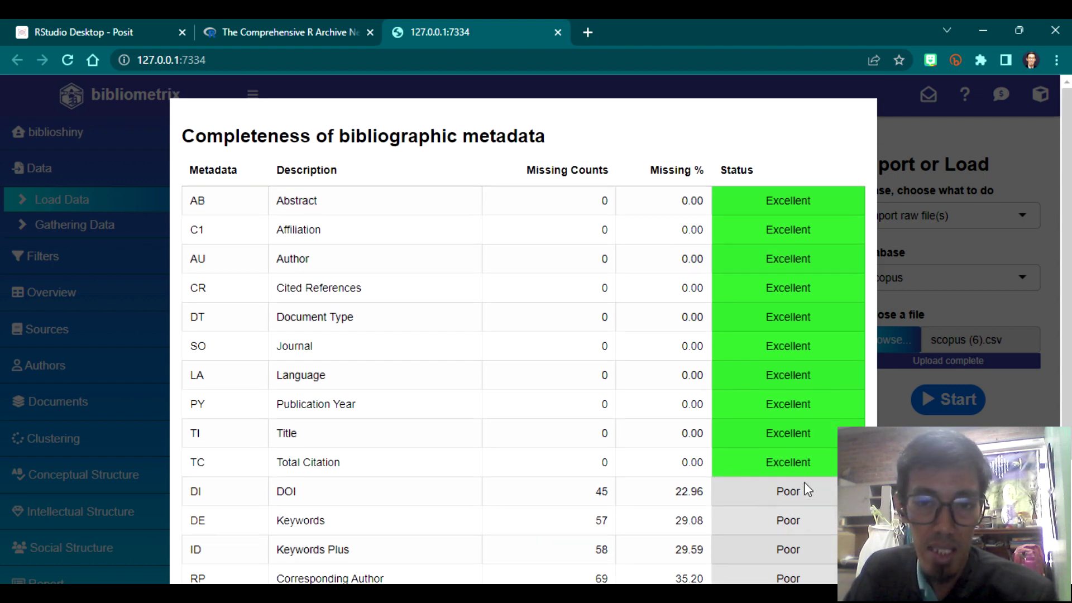
scroll(803, 481, down, 2)
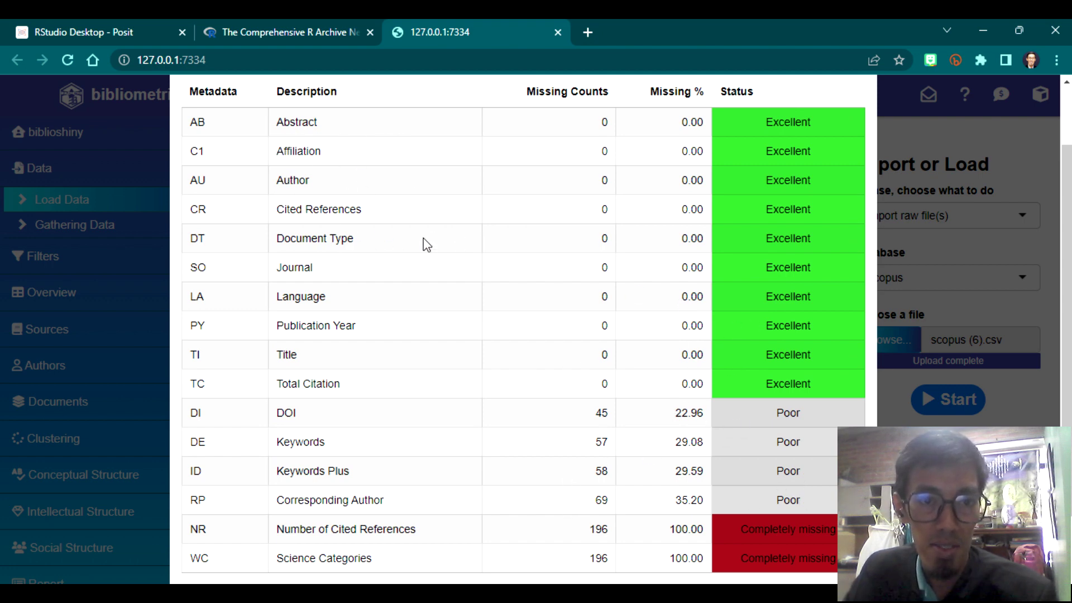
scroll(531, 303, up, 2)
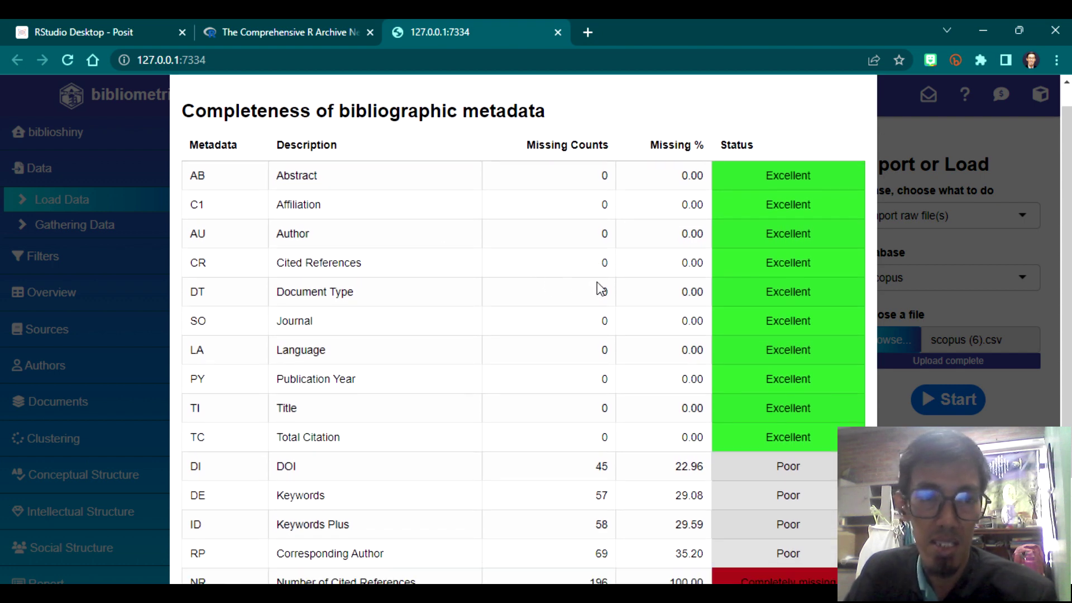
scroll(598, 283, down, 2)
scroll(600, 286, up, 2)
scroll(601, 286, down, 3)
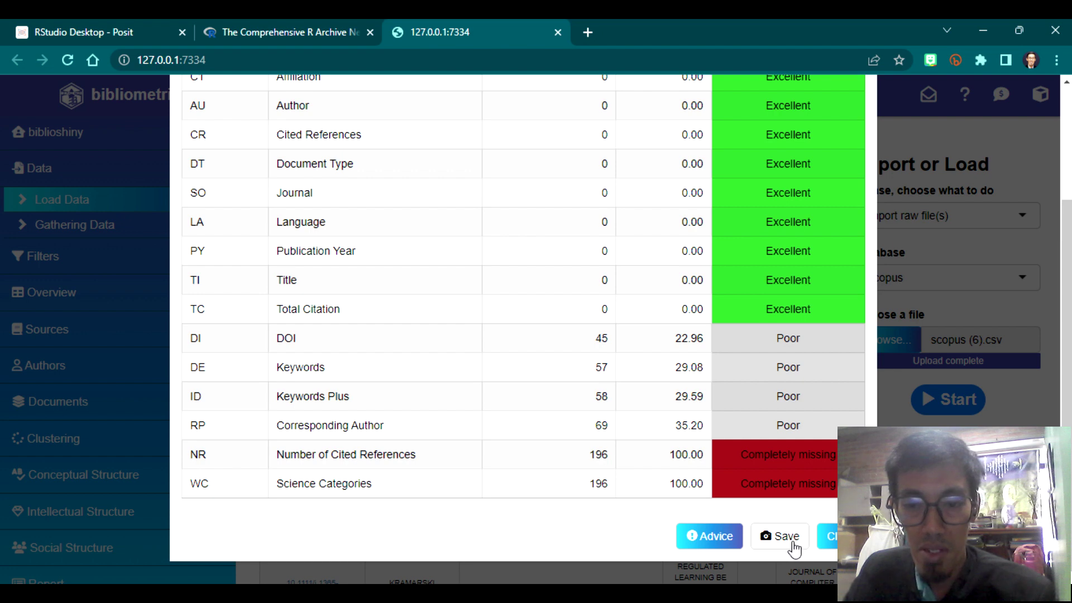
scroll(464, 263, up, 3)
scroll(570, 259, down, 1)
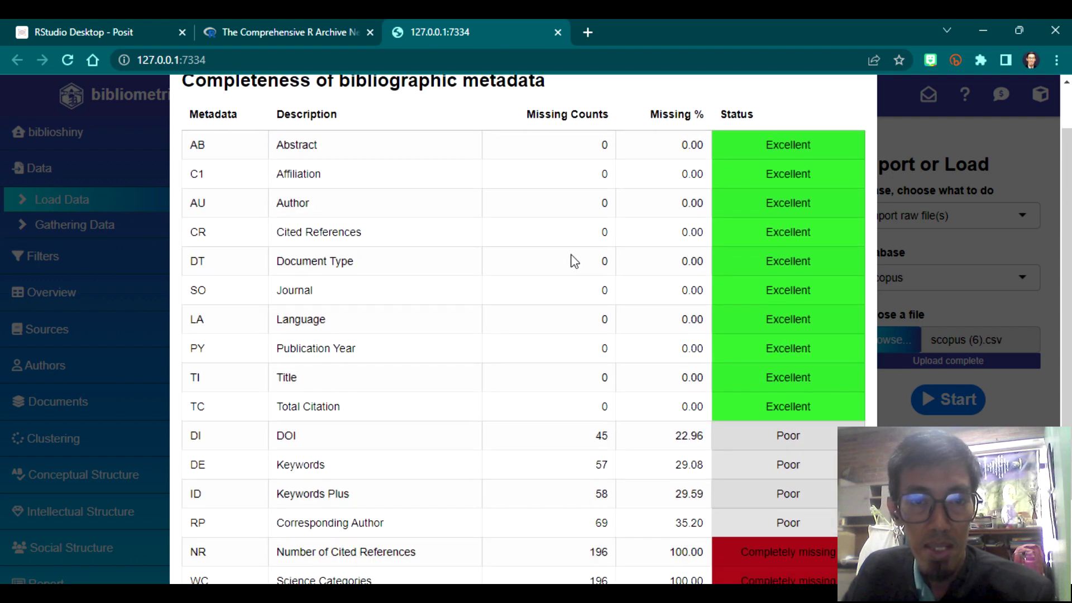
scroll(491, 220, up, 1)
scroll(495, 383, down, 3)
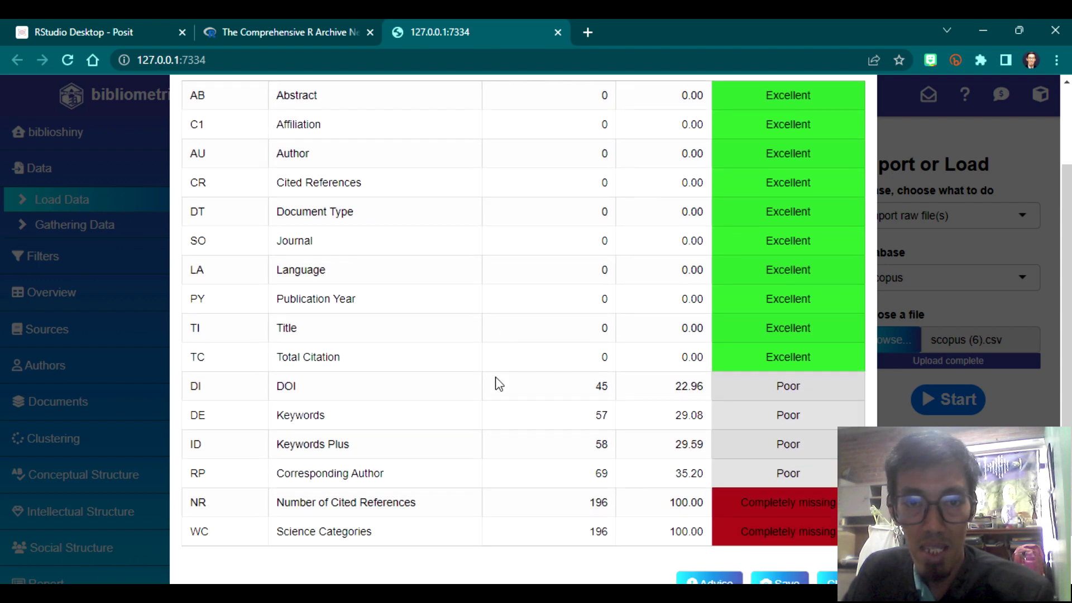
scroll(478, 162, up, 1)
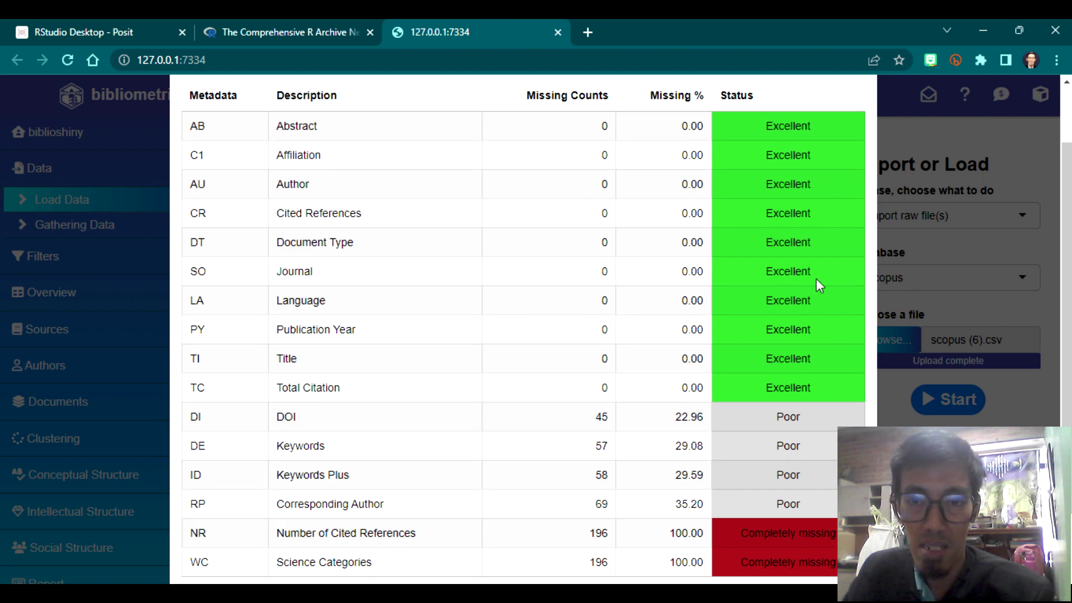
scroll(816, 279, down, 1)
scroll(707, 241, up, 1)
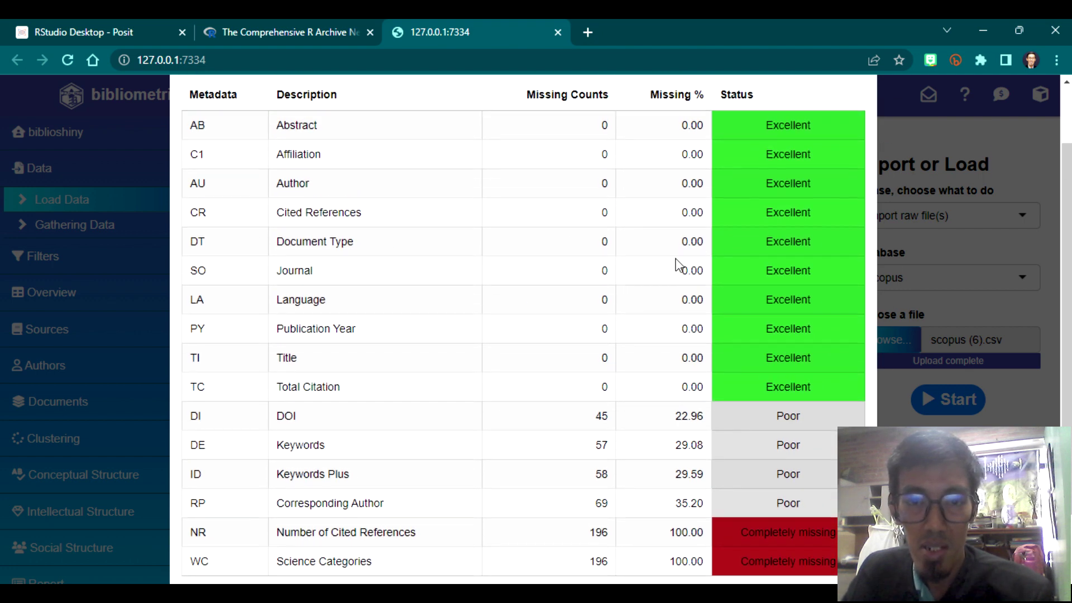
scroll(738, 245, down, 1)
scroll(735, 246, up, 1)
scroll(735, 246, down, 1)
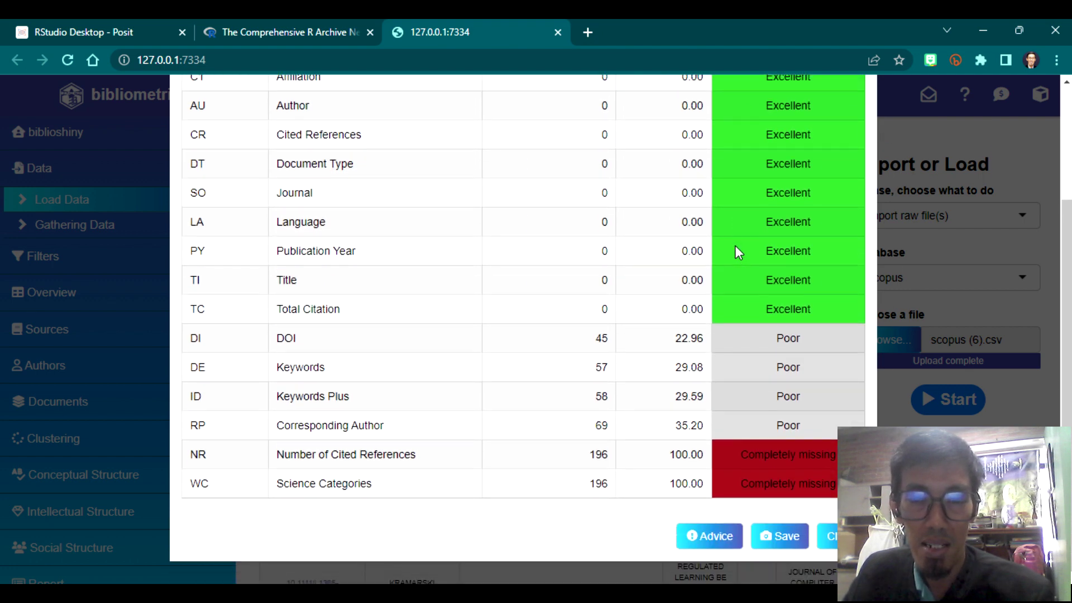
scroll(734, 246, up, 1)
scroll(815, 468, down, 1)
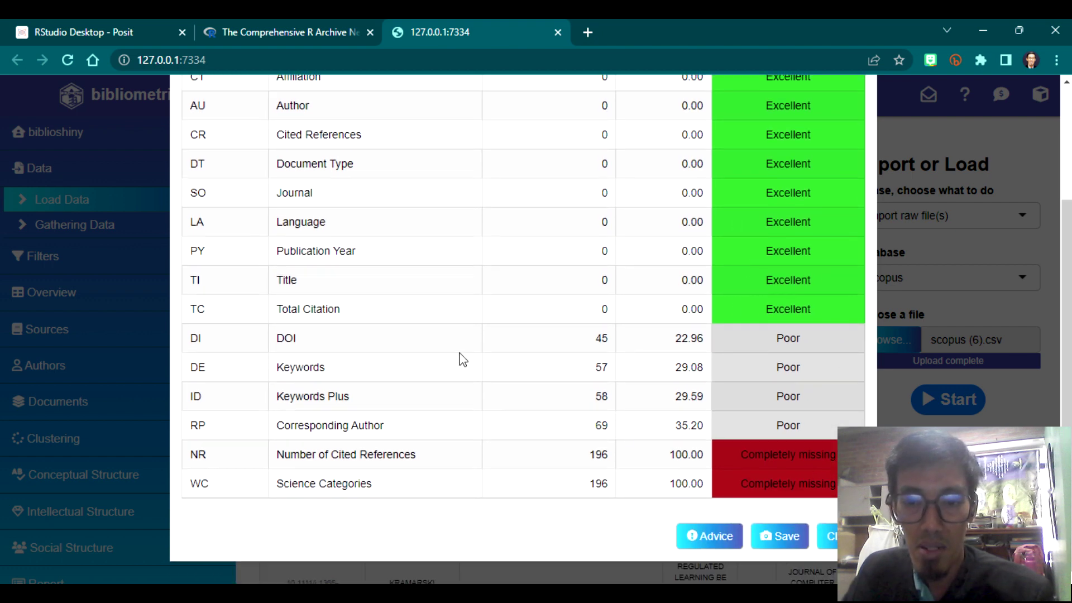
scroll(447, 346, up, 1)
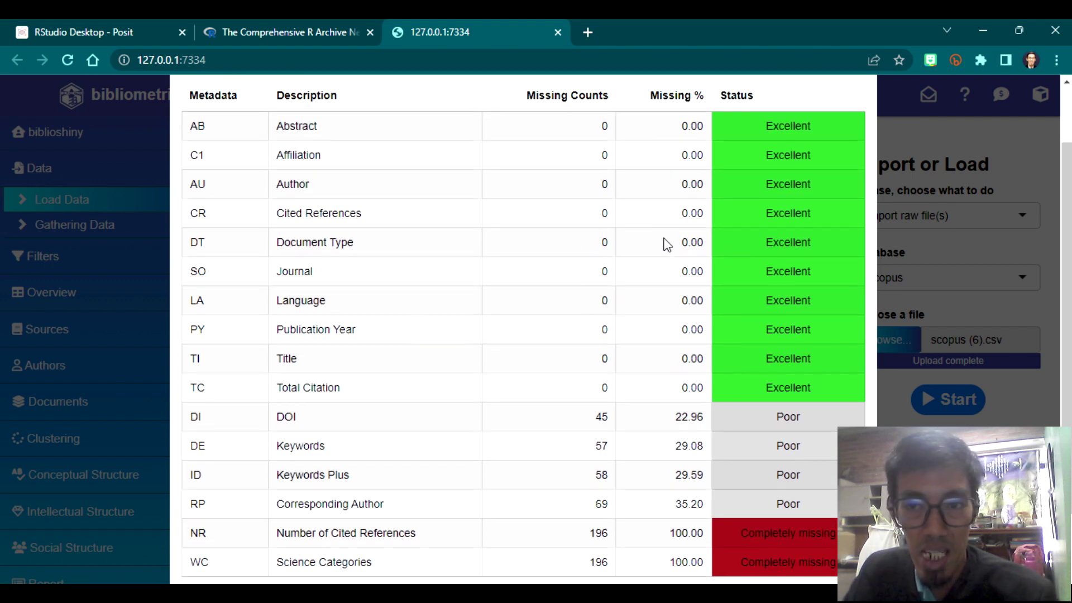
scroll(734, 262, up, 1)
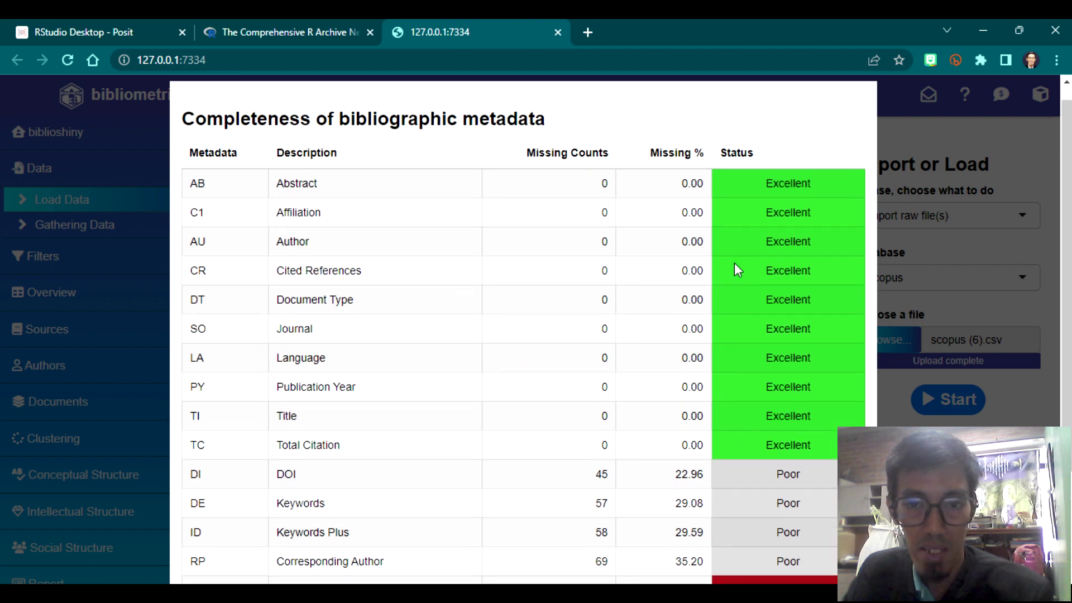
scroll(620, 251, down, 3)
scroll(730, 227, up, 2)
scroll(730, 228, down, 2)
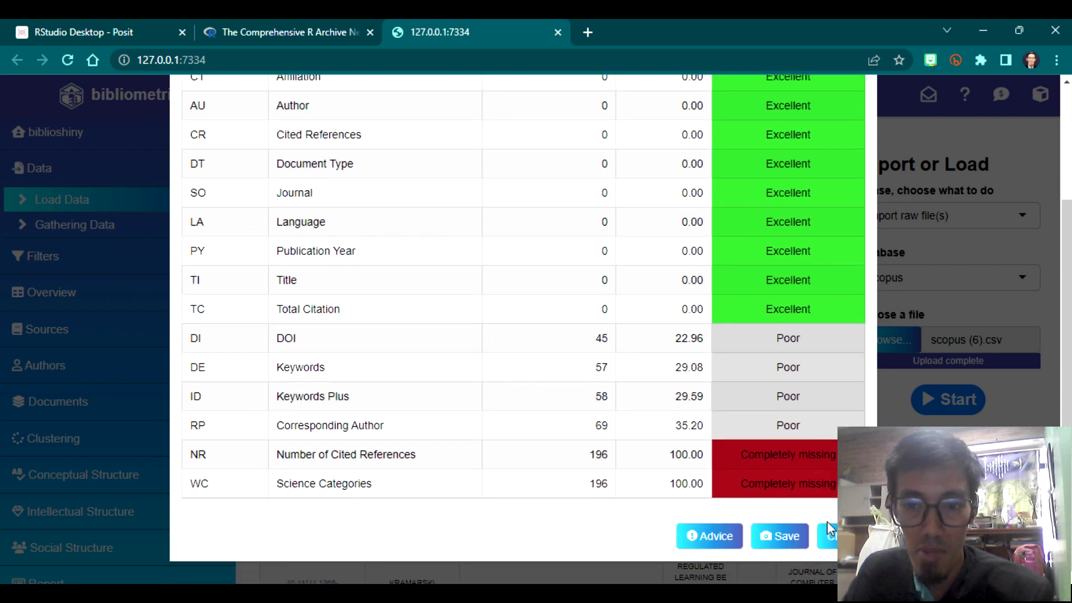
scroll(354, 201, up, 3)
scroll(695, 196, down, 3)
scroll(696, 198, up, 3)
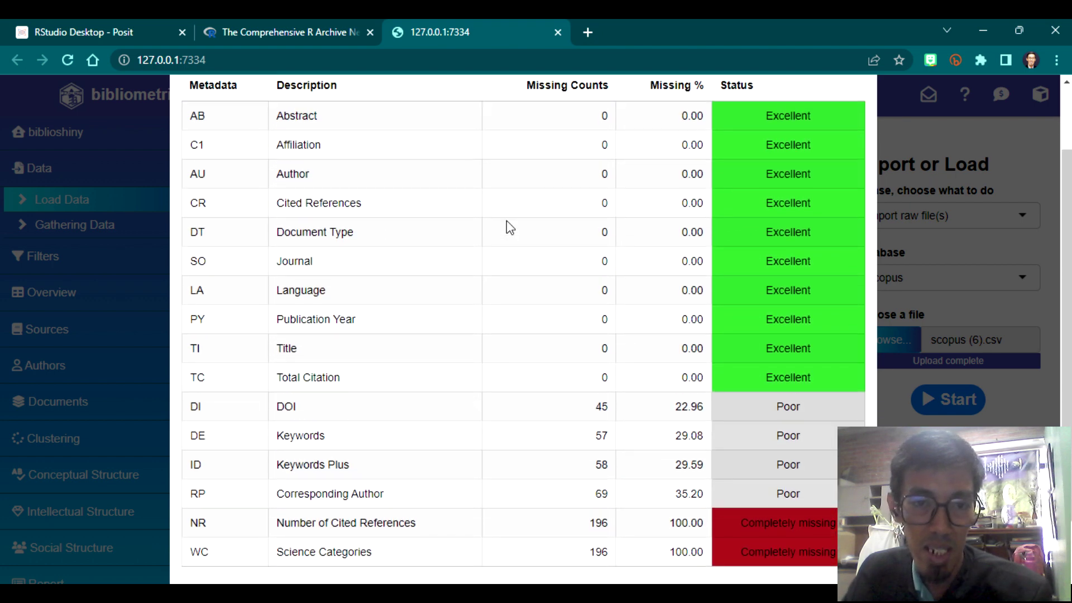
scroll(693, 211, down, 3)
click(827, 536)
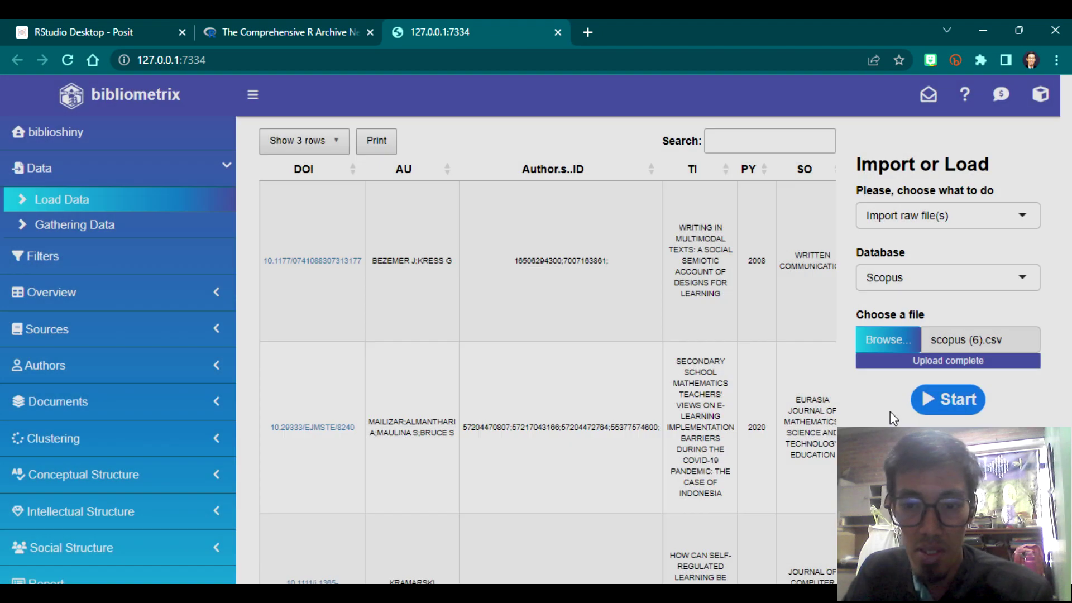
Look over the imported Scopus records table and the conversion results
scroll(772, 300, down, 2)
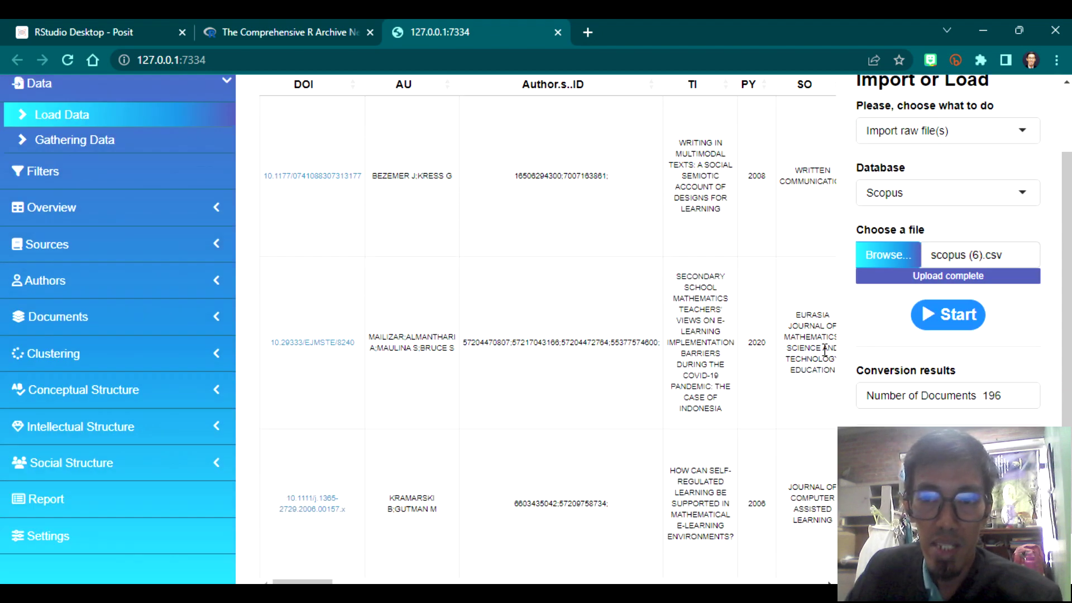
scroll(471, 287, up, 2)
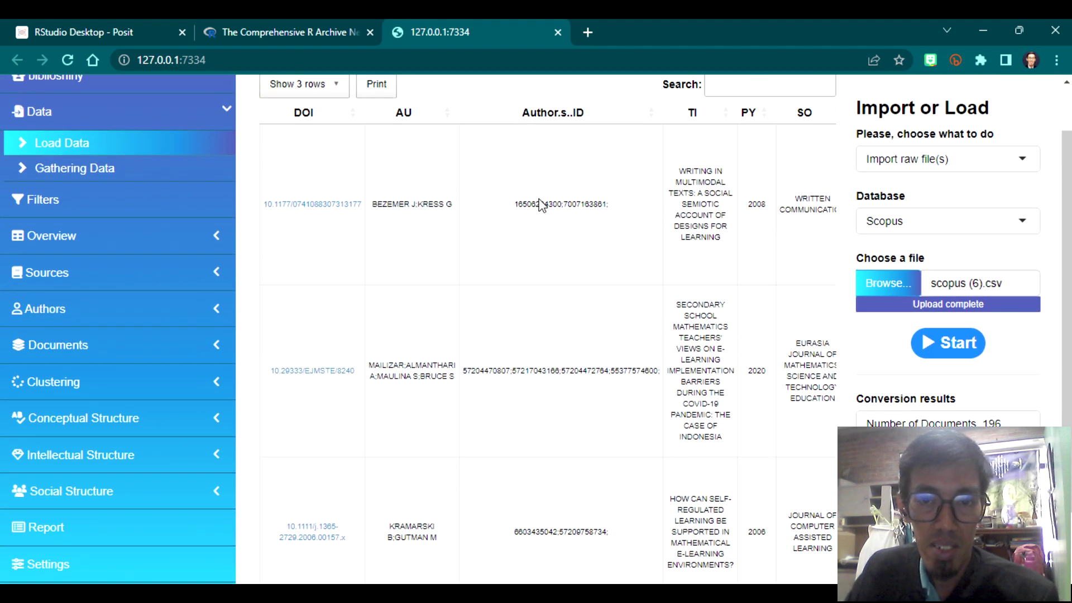
scroll(614, 363, down, 2)
scroll(337, 288, up, 2)
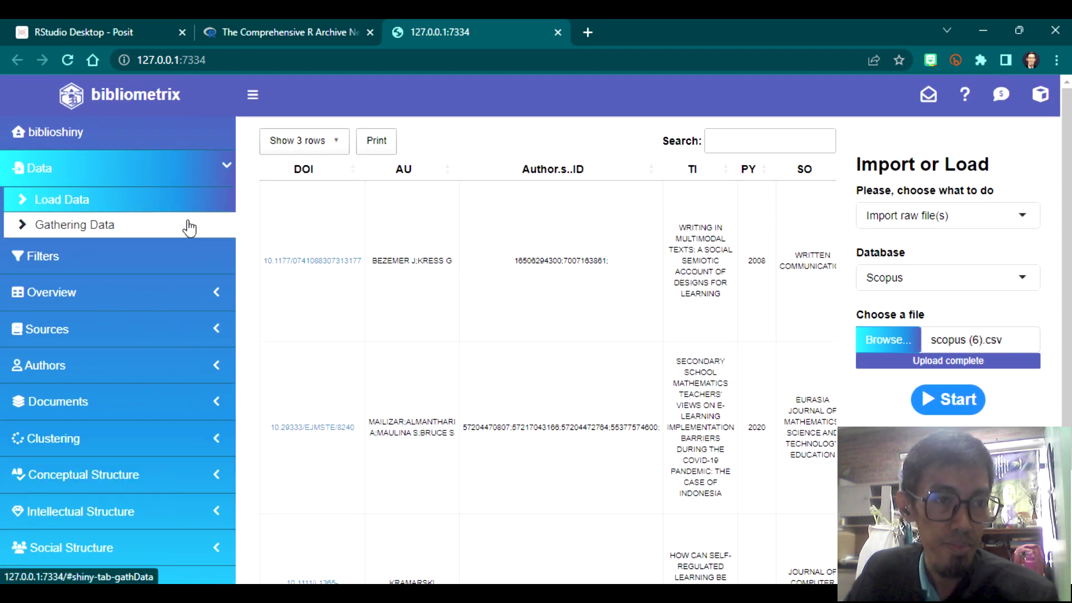
Open the Main Information summary in the dataset's Overview section
scroll(481, 351, down, 2)
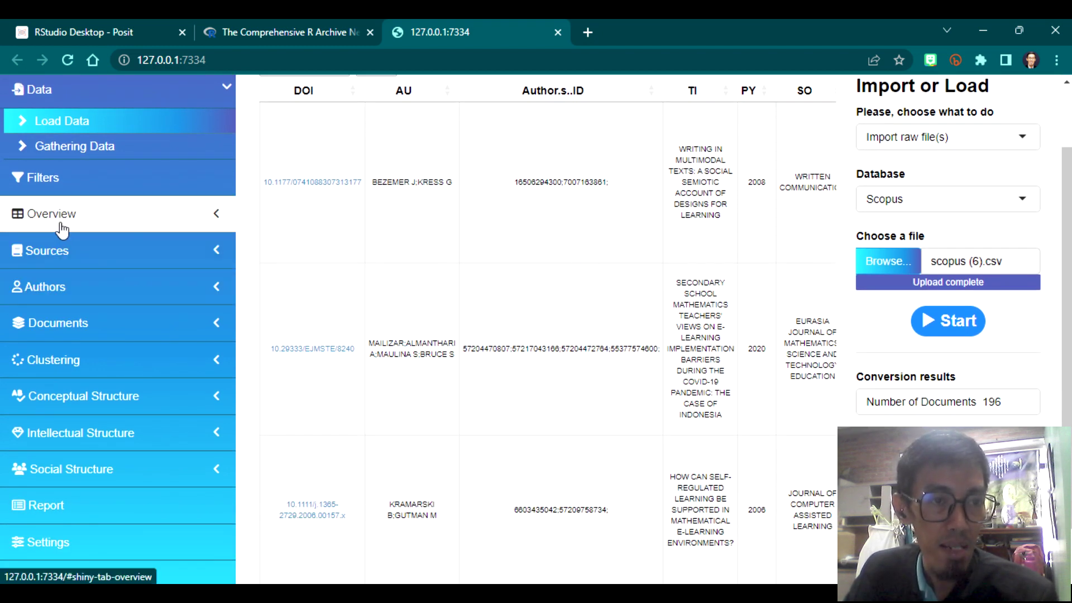
click(61, 224)
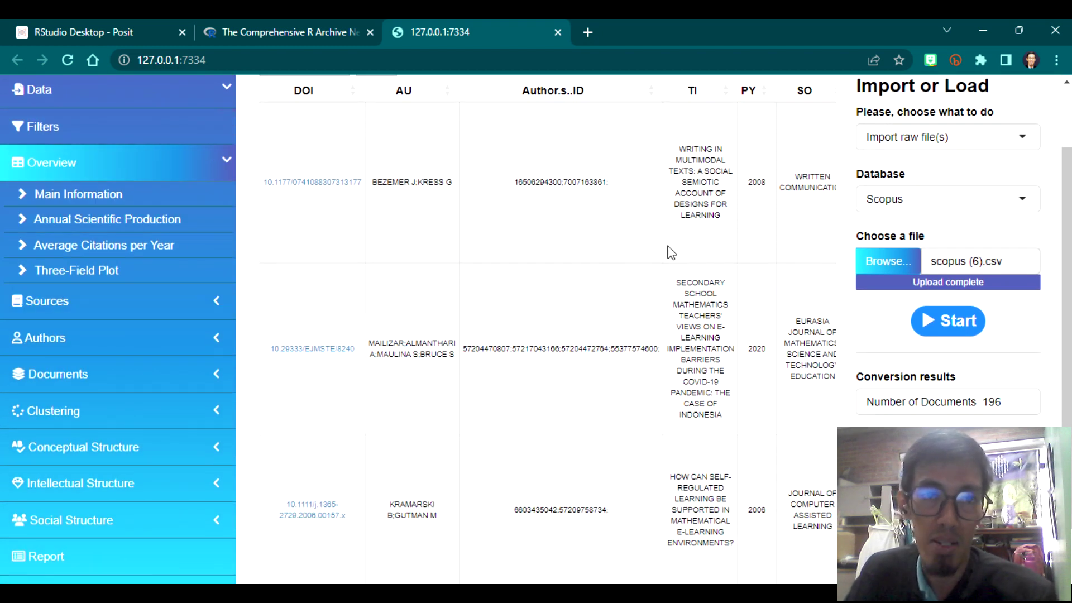
click(82, 196)
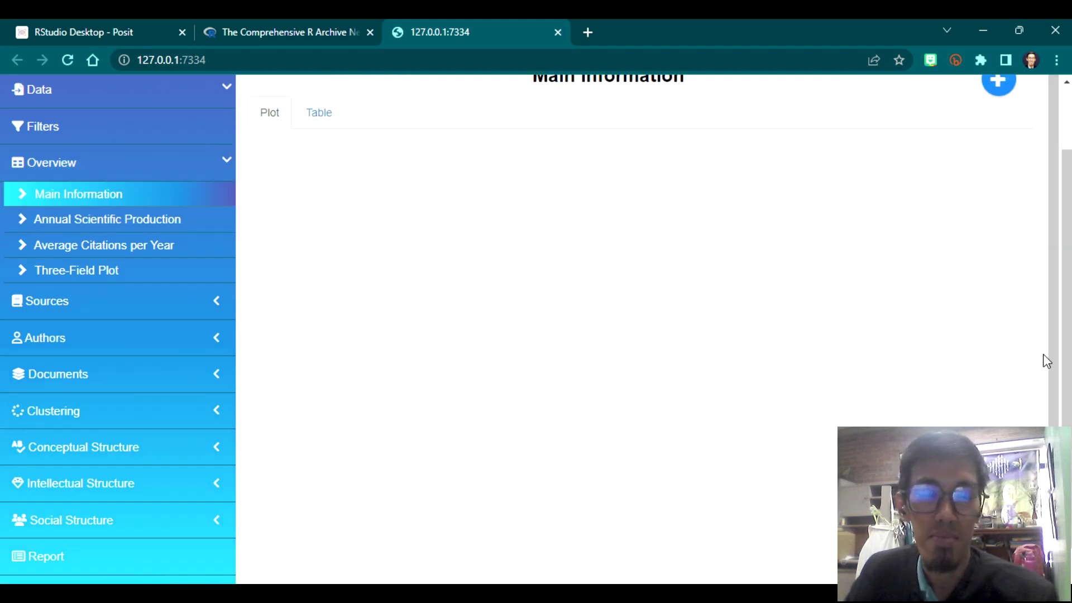
scroll(916, 296, up, 2)
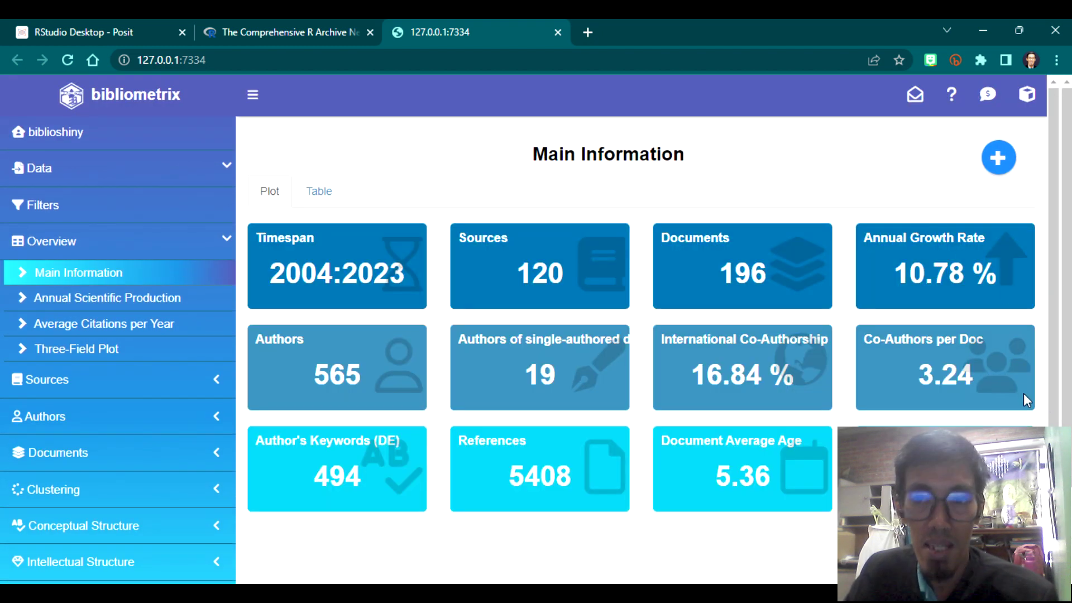
Examine the number of documents, annual growth rate and number of authors in the Main Information summary
scroll(1027, 402, down, 1)
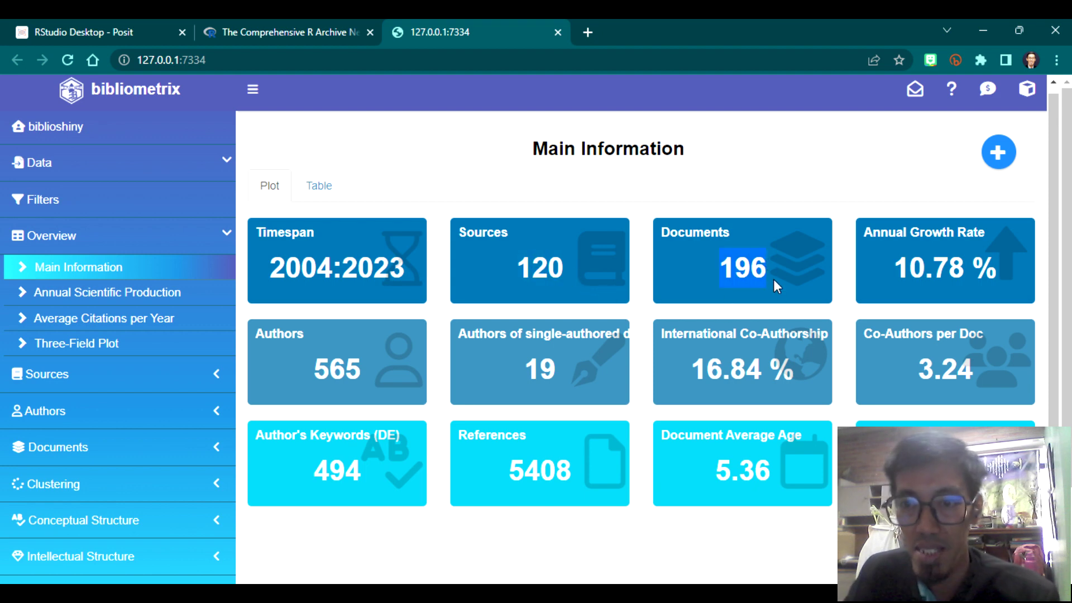
click(959, 276)
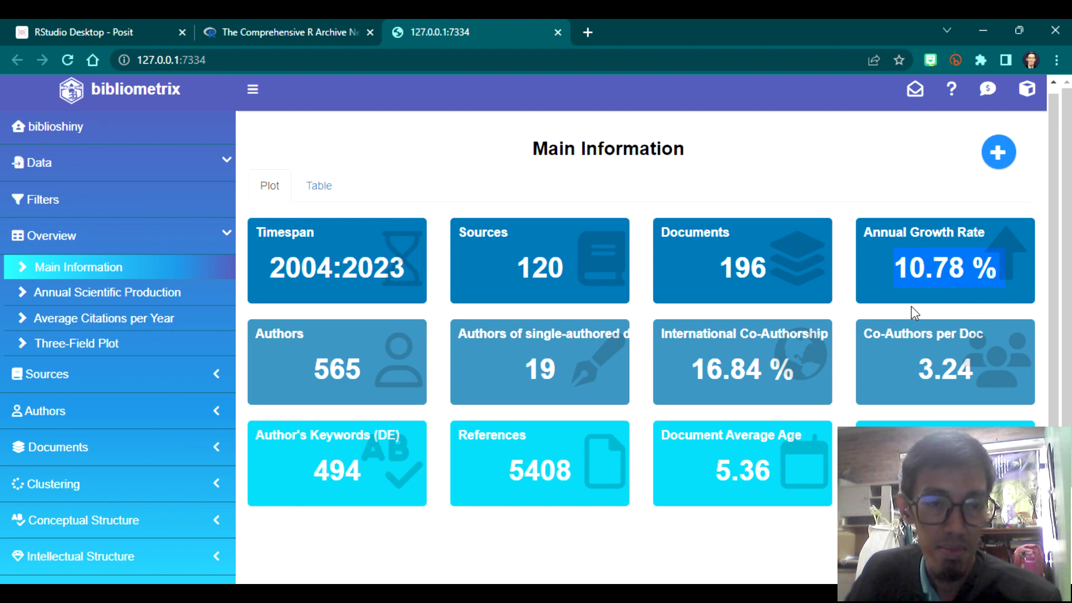
click(930, 288)
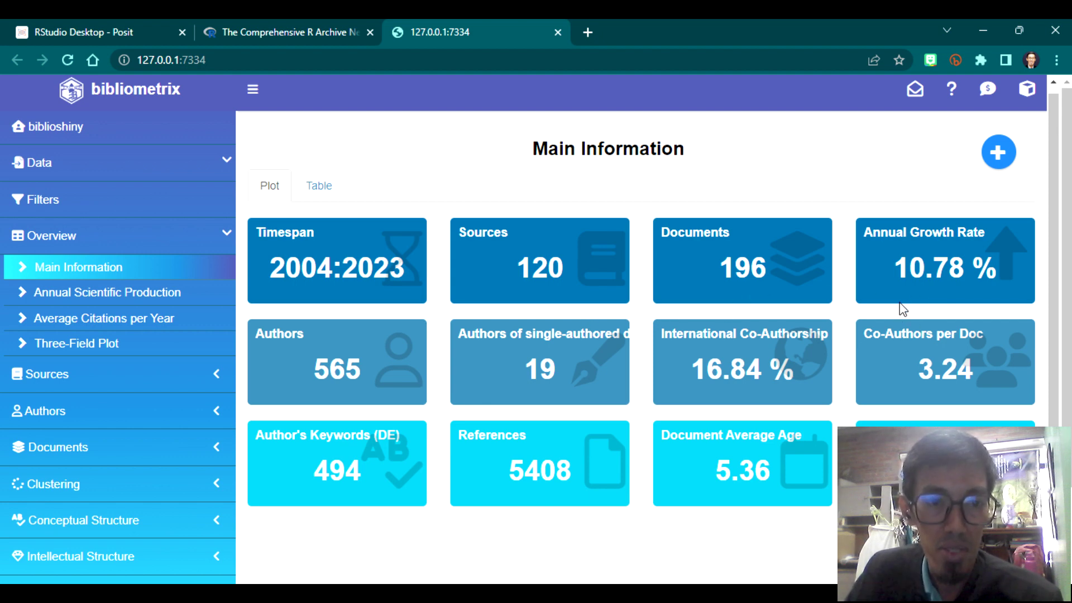
double_click(335, 366)
click(721, 277)
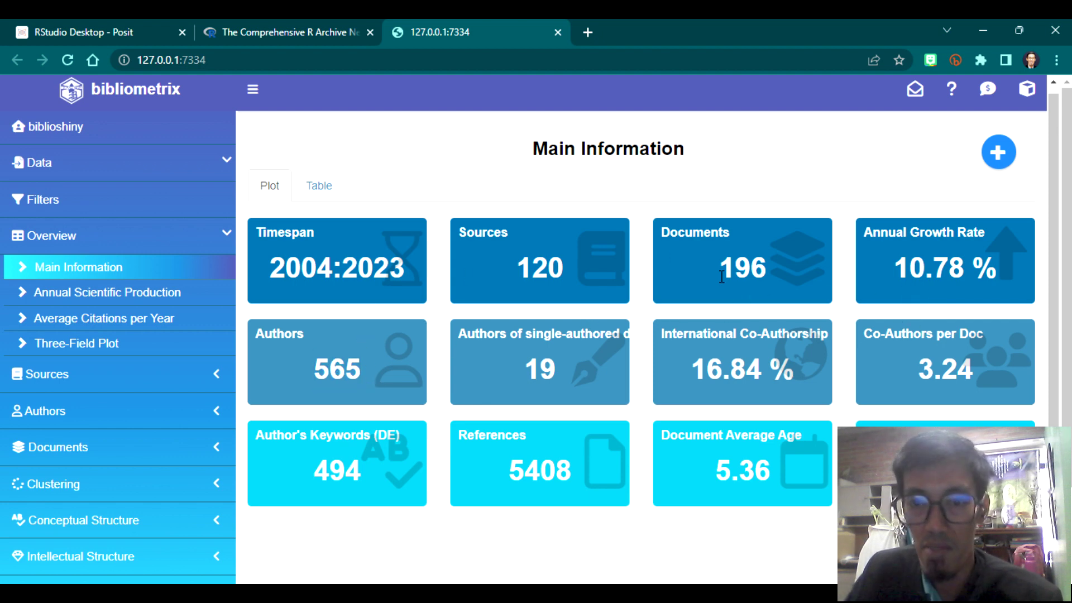
double_click(343, 366)
click(337, 371)
double_click(339, 371)
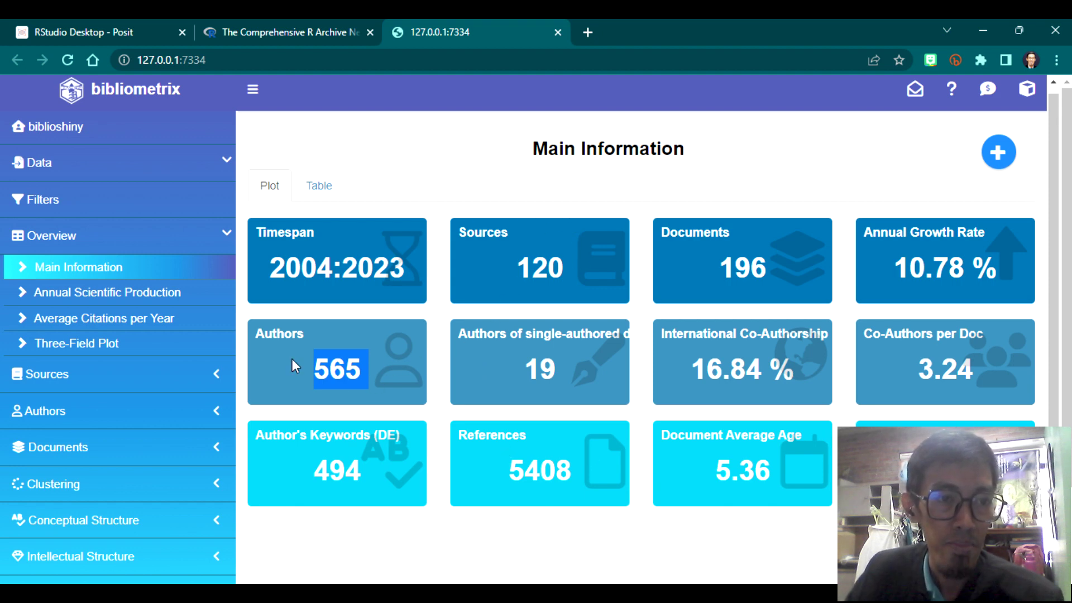
Display the Annual Scientific Production plot and the Average Citations per Year plot, and collapse the Overview section
click(117, 306)
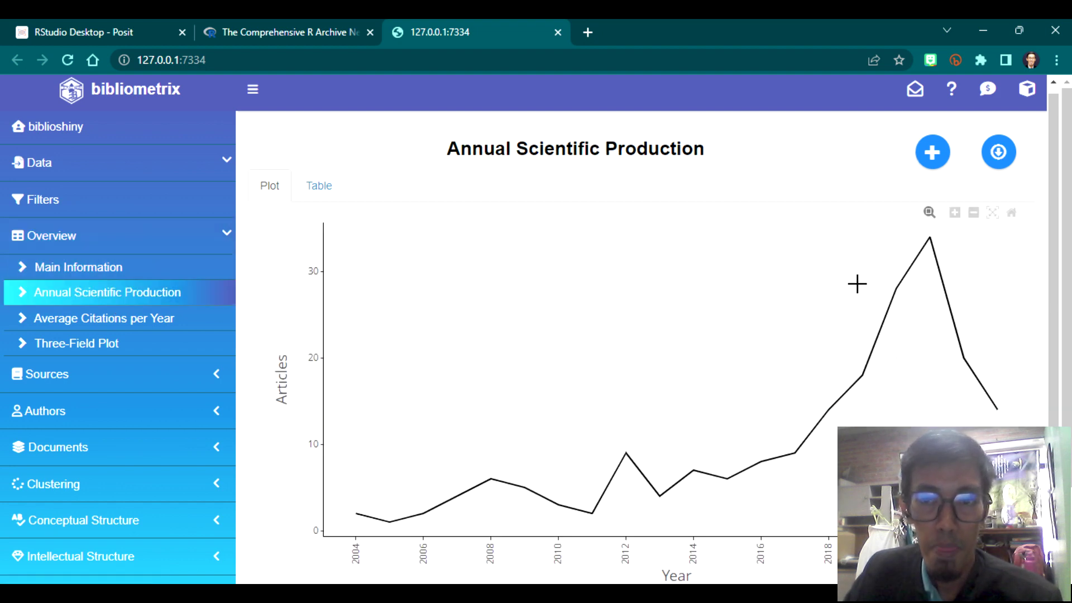
scroll(966, 396, down, 2)
scroll(885, 419, up, 2)
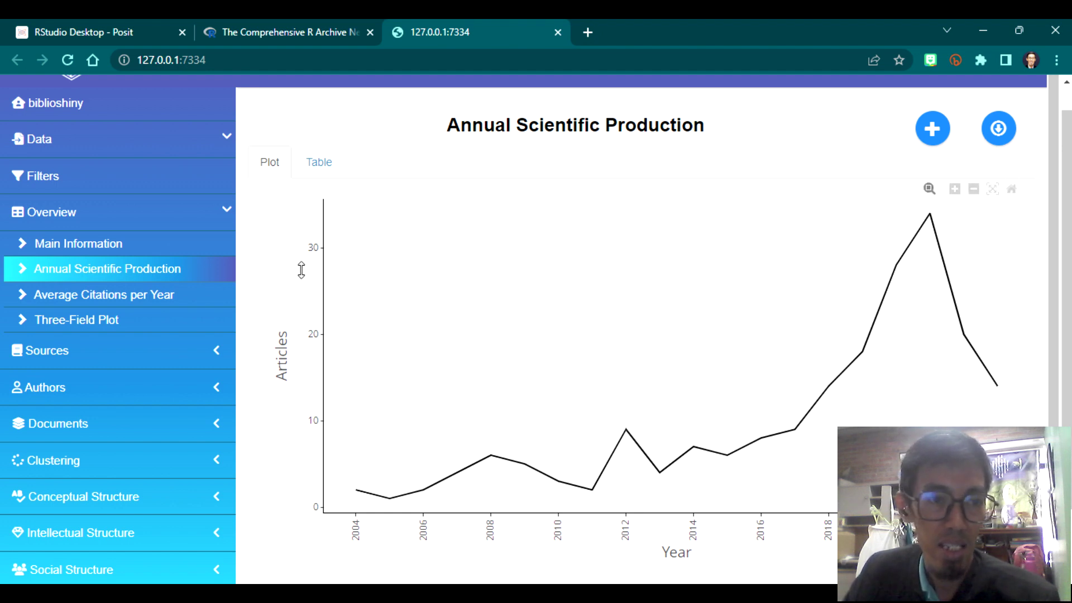
click(87, 296)
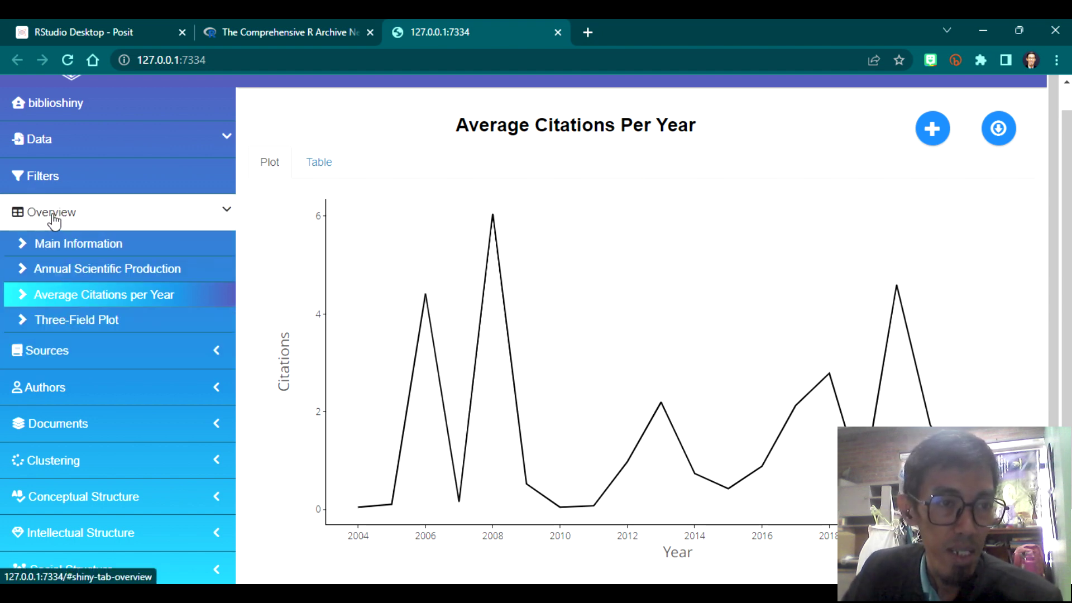
click(83, 212)
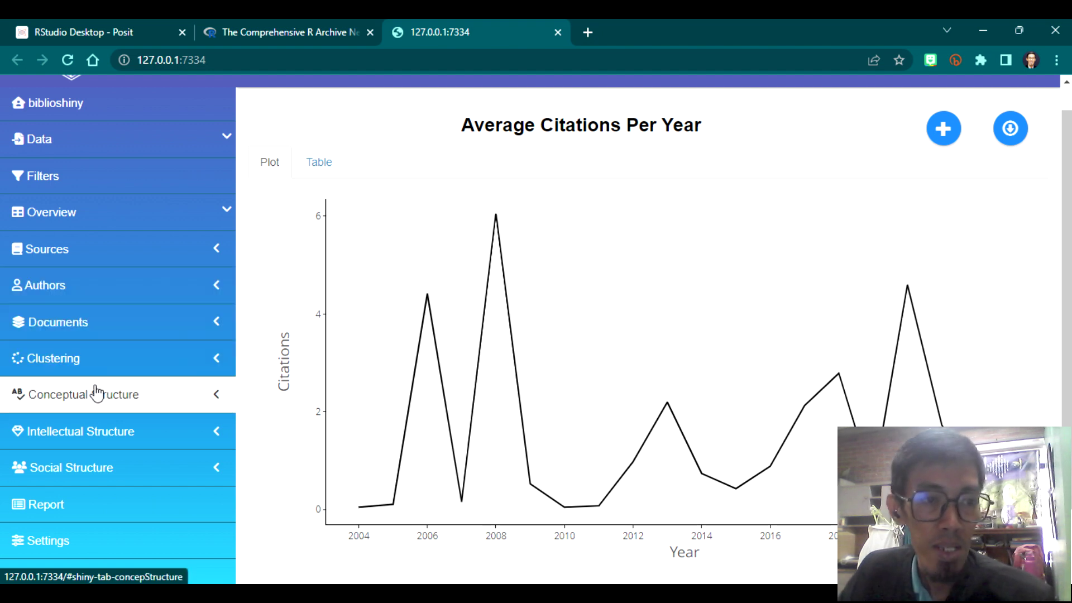
Run the Most Global Cited Documents analysis from the Documents section
click(84, 328)
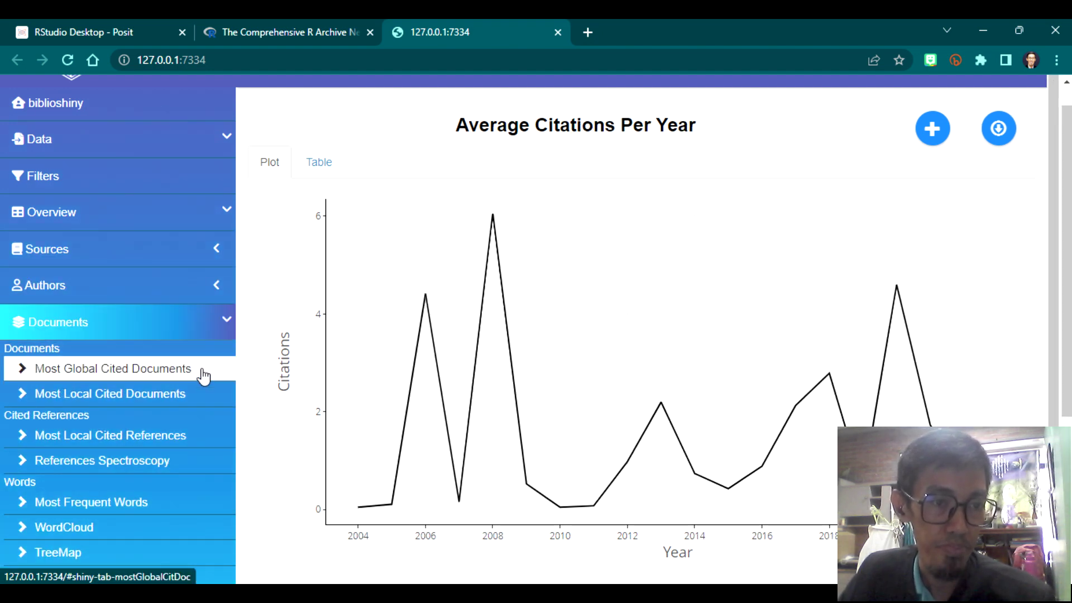
click(117, 373)
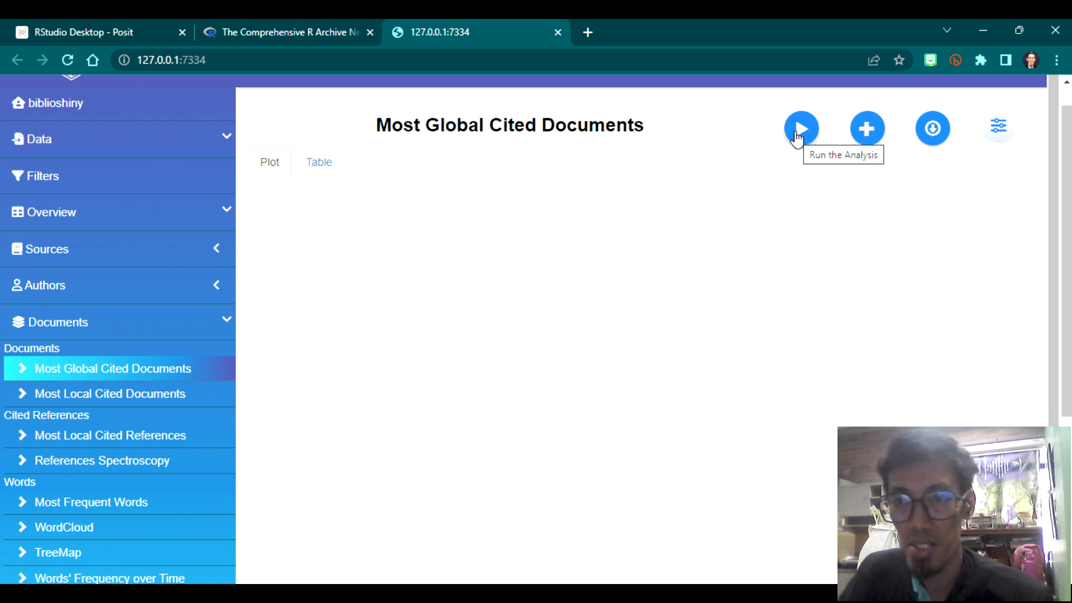
click(800, 132)
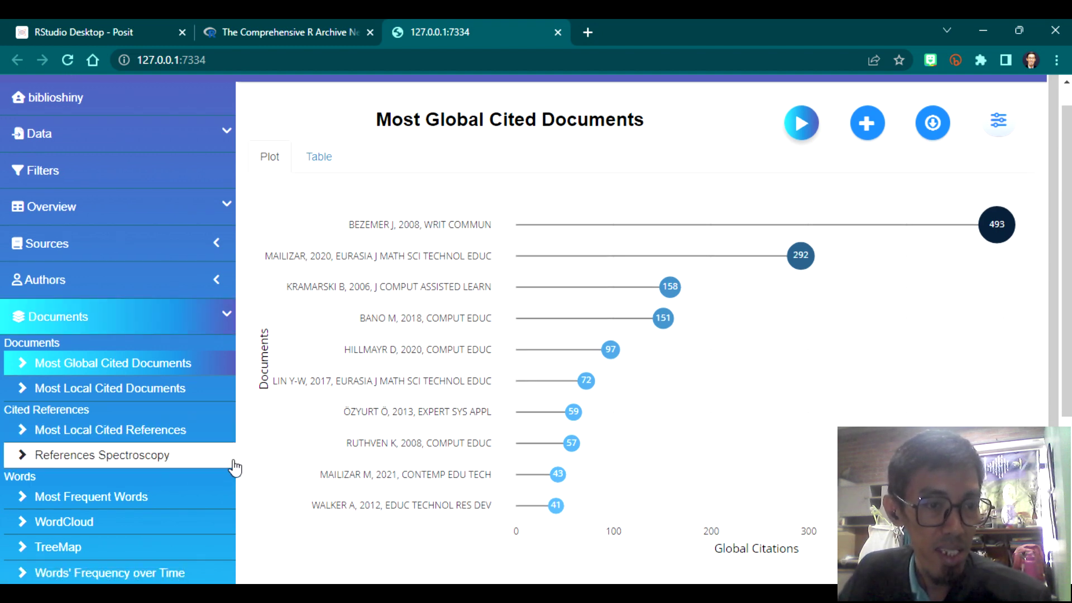
Run the Most Frequent Words analysis on the imported documents
scroll(220, 480, down, 2)
click(136, 420)
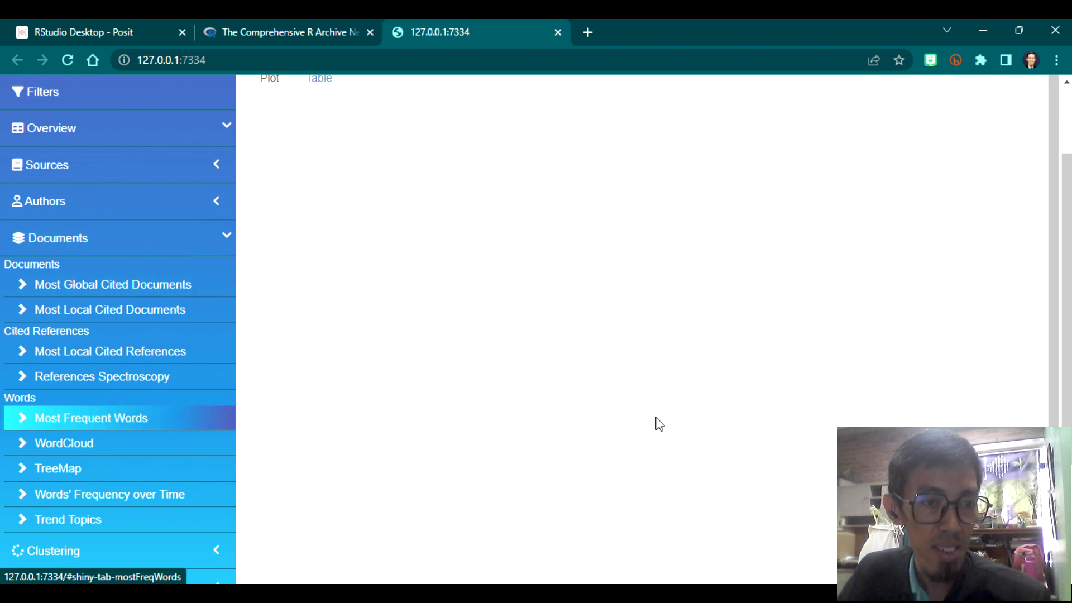
scroll(859, 318, up, 3)
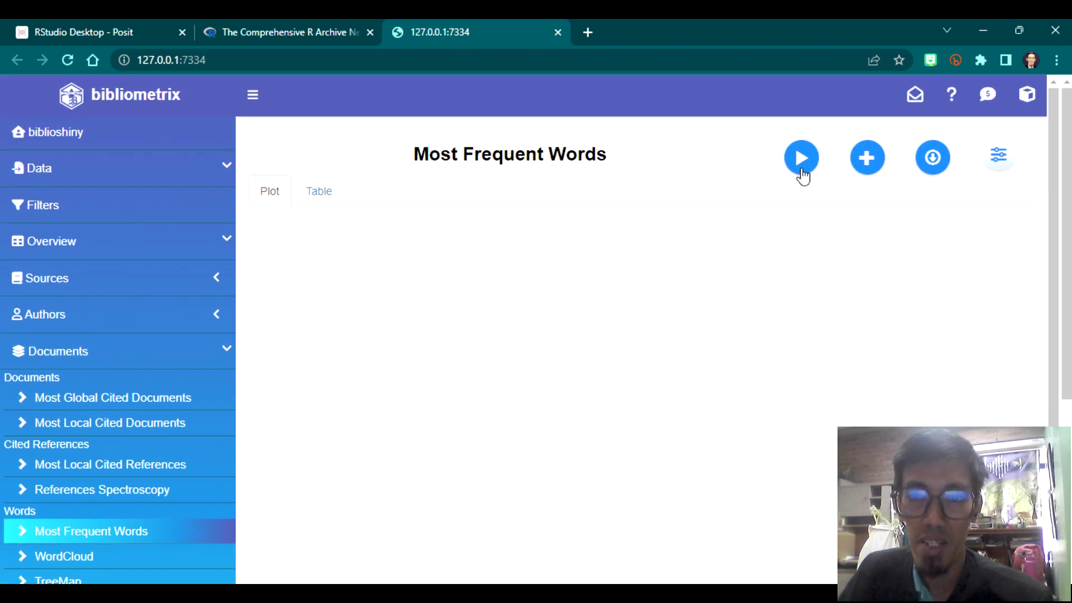
click(799, 162)
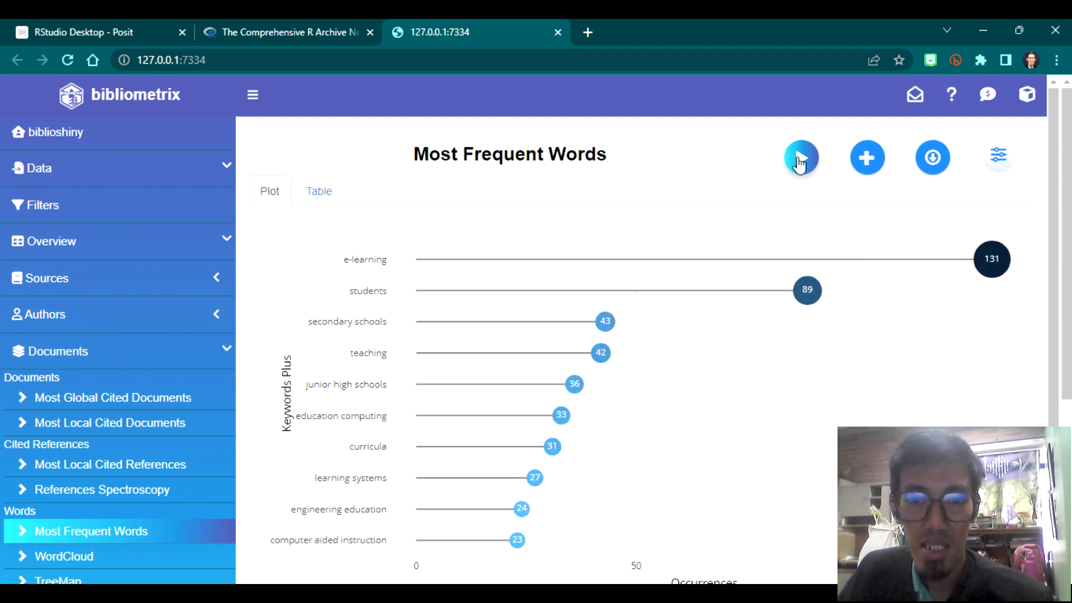
Generate the WordCloud plot for the imported documents
scroll(182, 474, down, 1)
scroll(112, 473, down, 1)
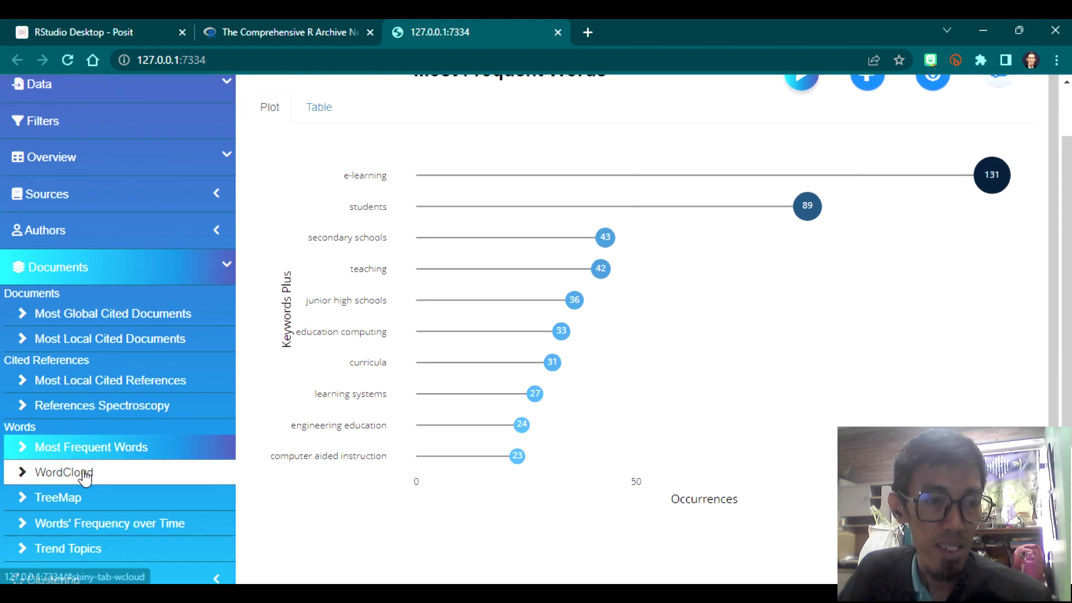
click(79, 474)
scroll(863, 320, up, 2)
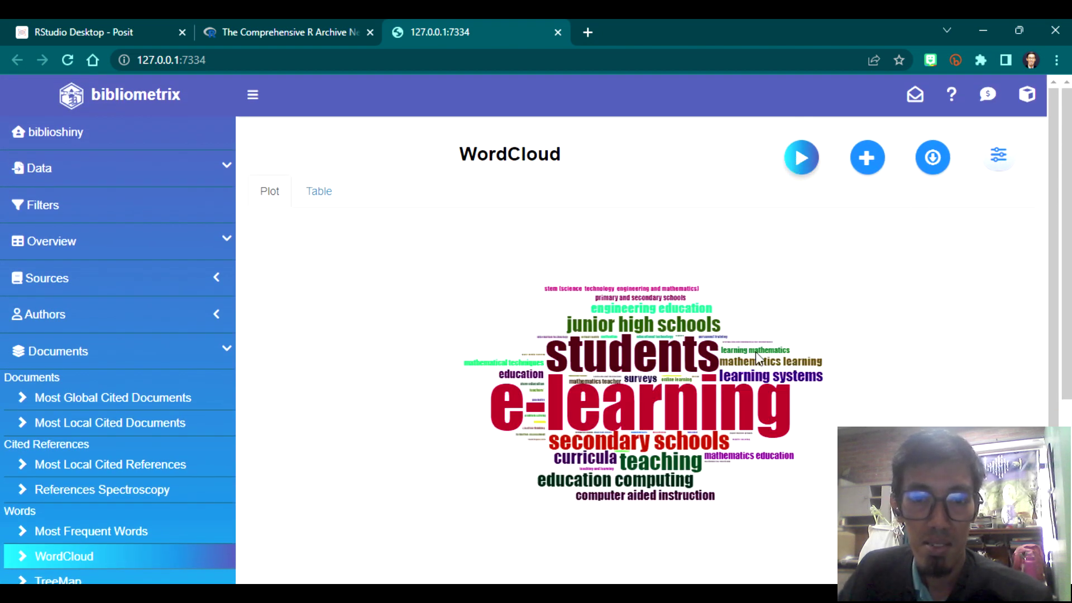
Generate the Co-occurrence Network from the network approach analyses in Conceptual Structure
scroll(894, 402, down, 2)
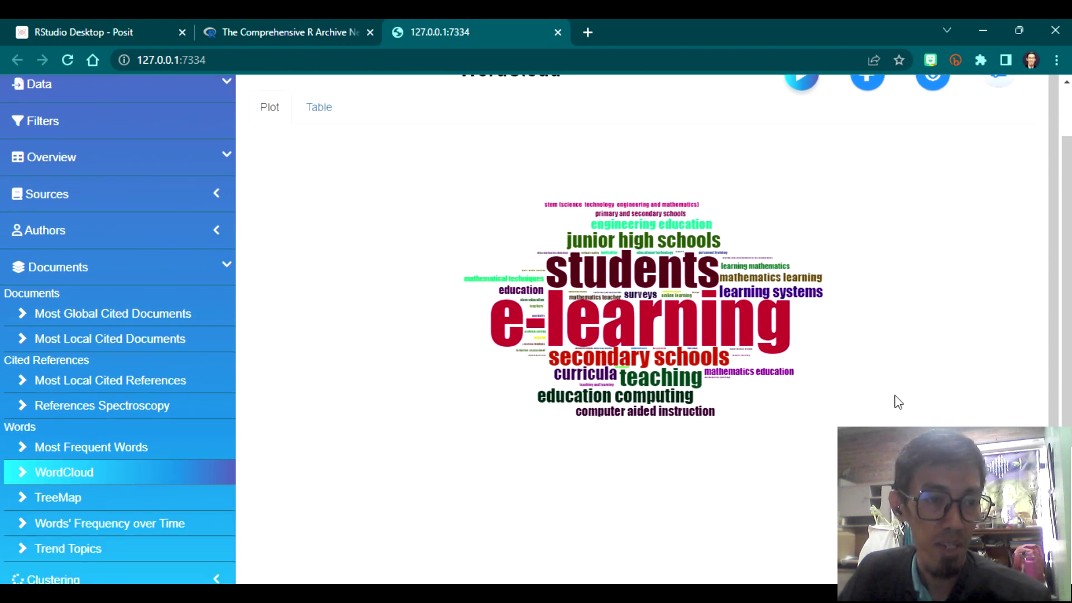
scroll(899, 397, down, 3)
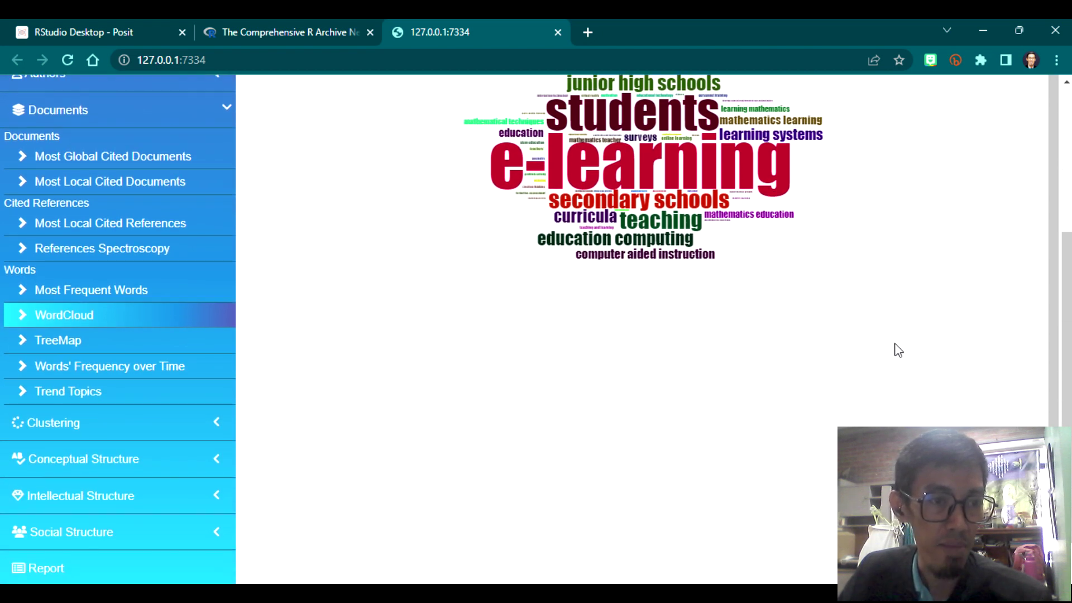
click(110, 460)
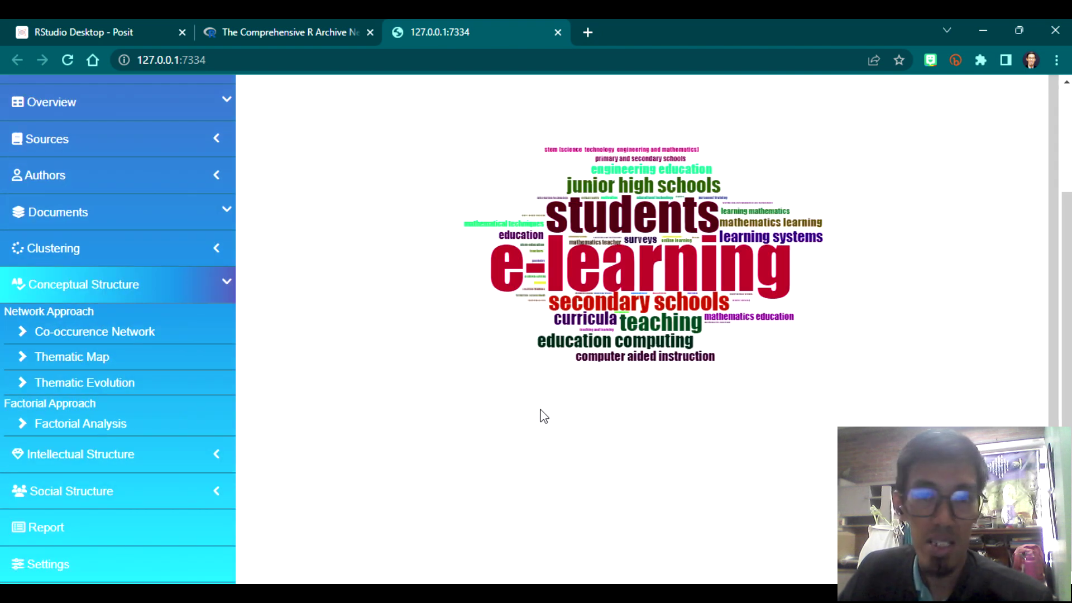
click(102, 333)
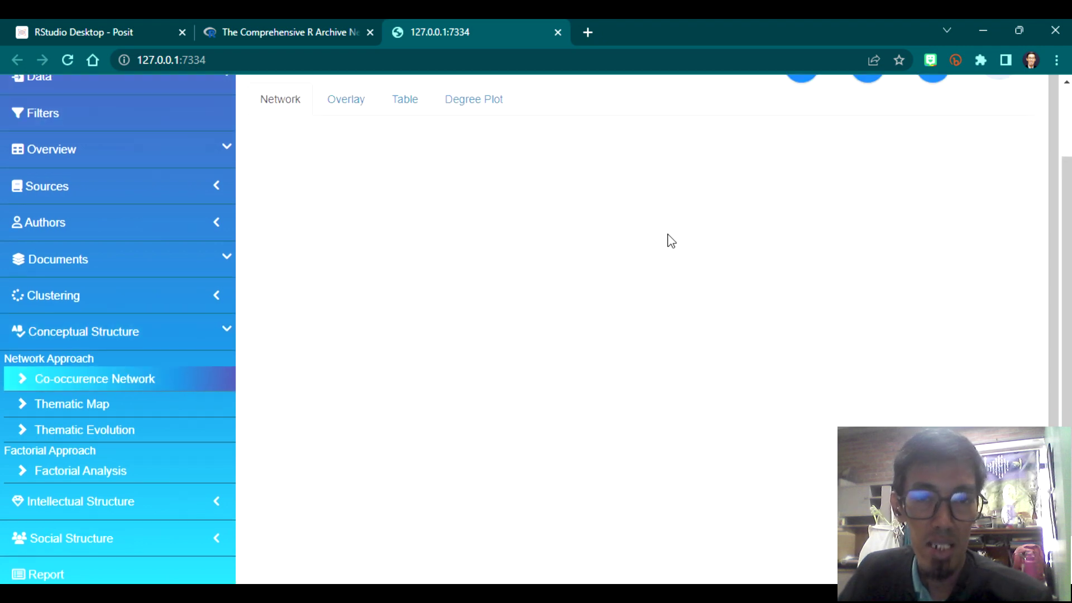
click(805, 165)
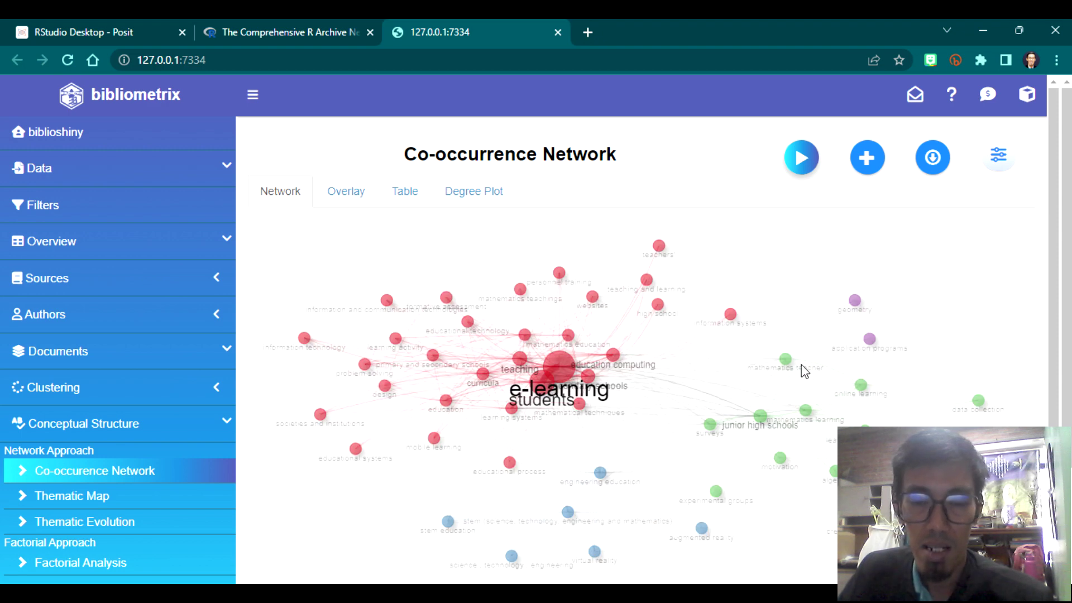
Set the Co-occurrence Network's field to Author's Keywords and regenerate the network
scroll(519, 367, up, 5)
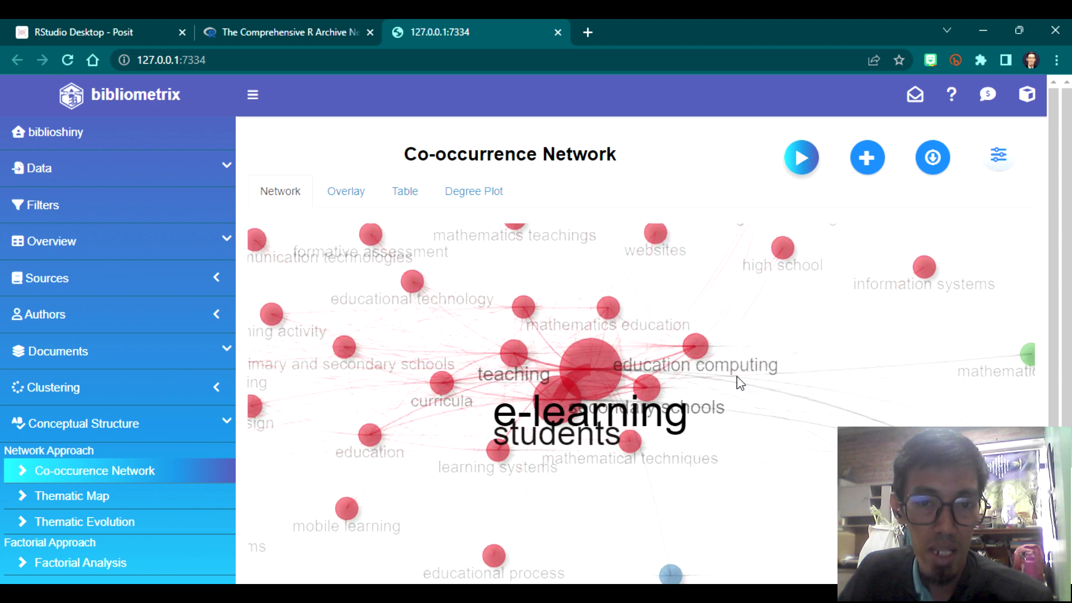
scroll(740, 382, down, 8)
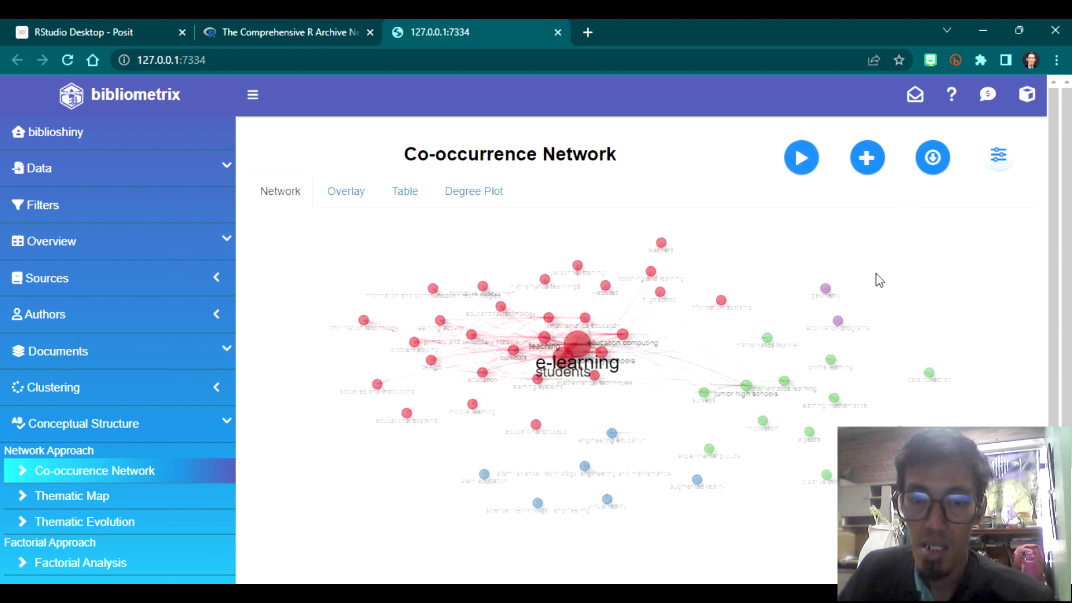
scroll(837, 278, up, 2)
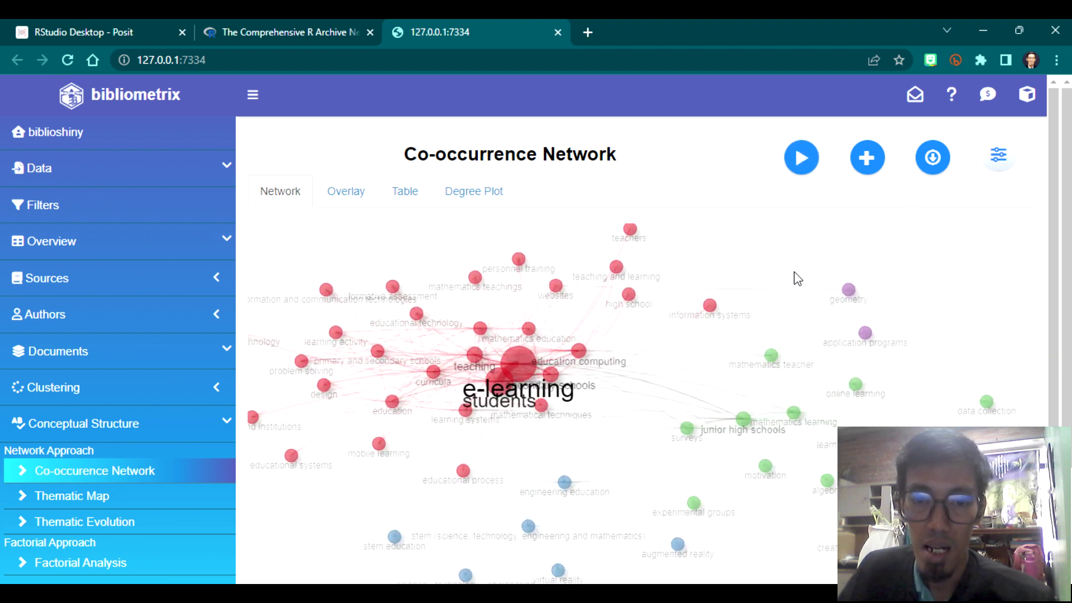
click(998, 156)
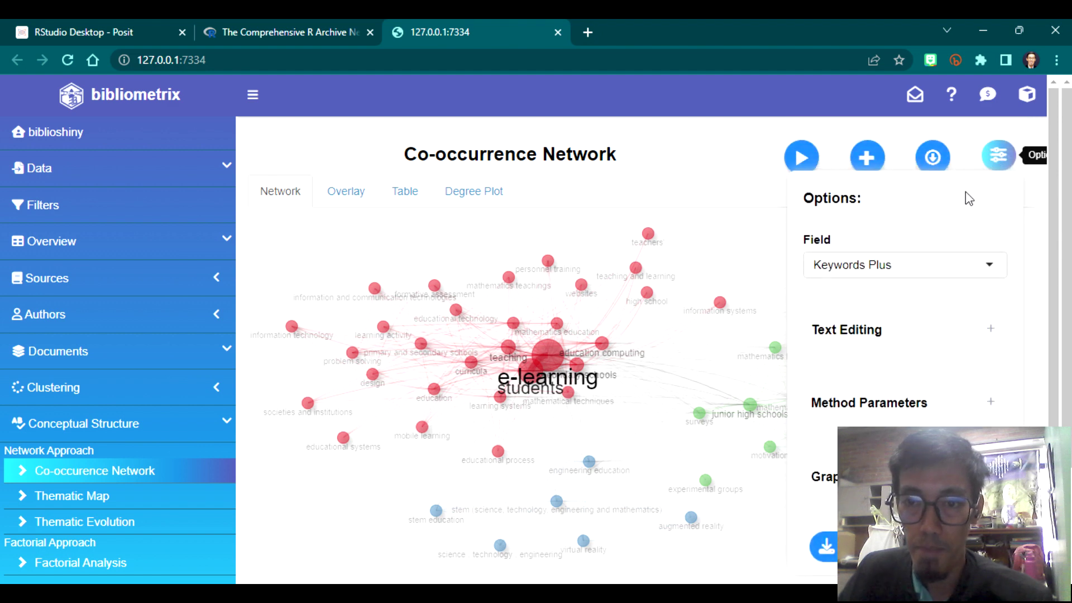
click(896, 272)
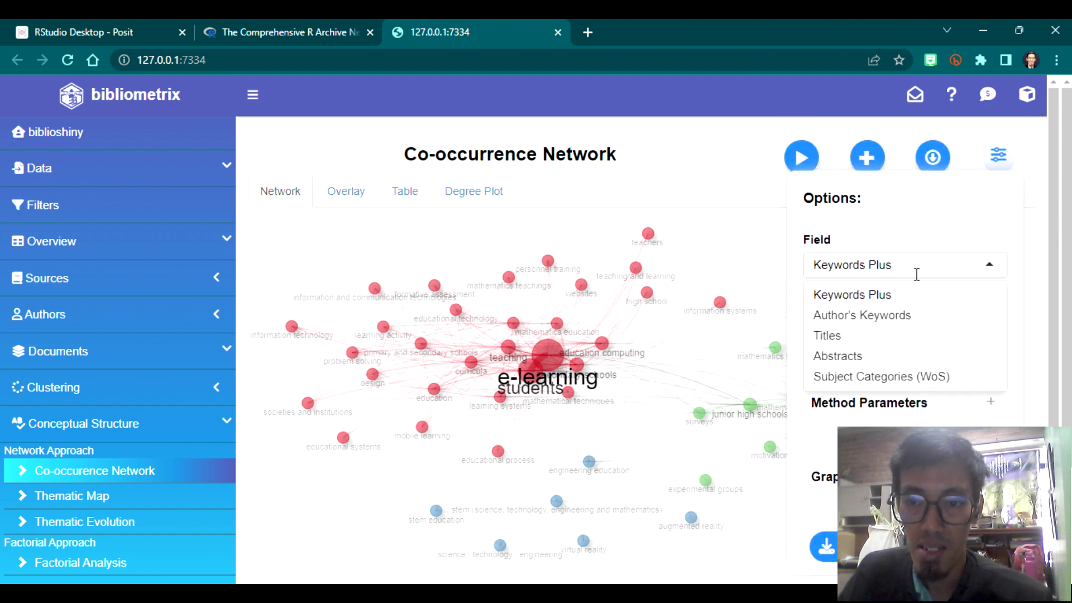
click(868, 322)
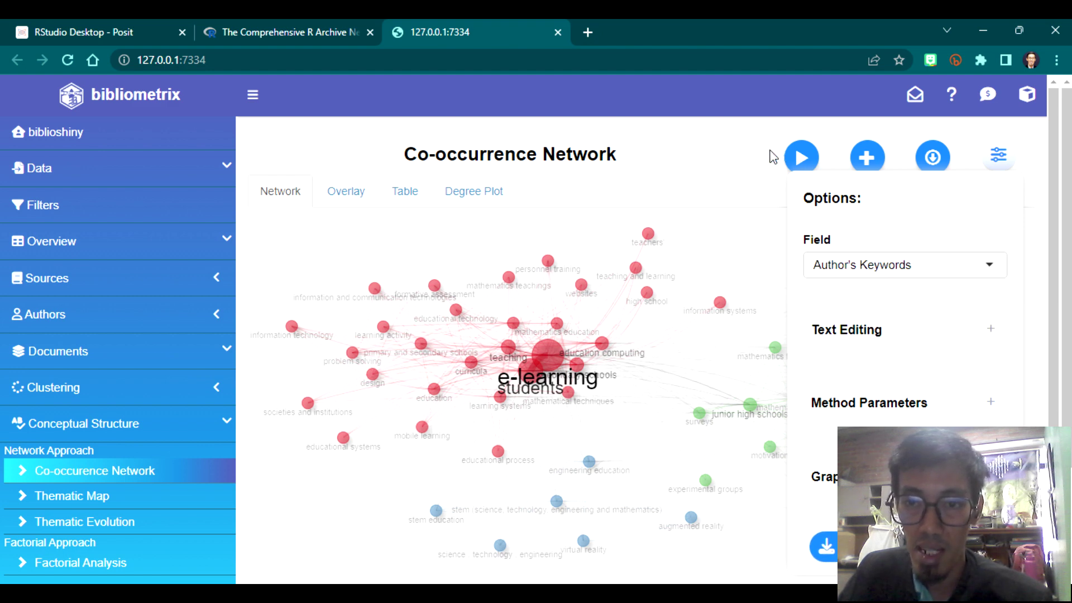
click(741, 156)
click(803, 158)
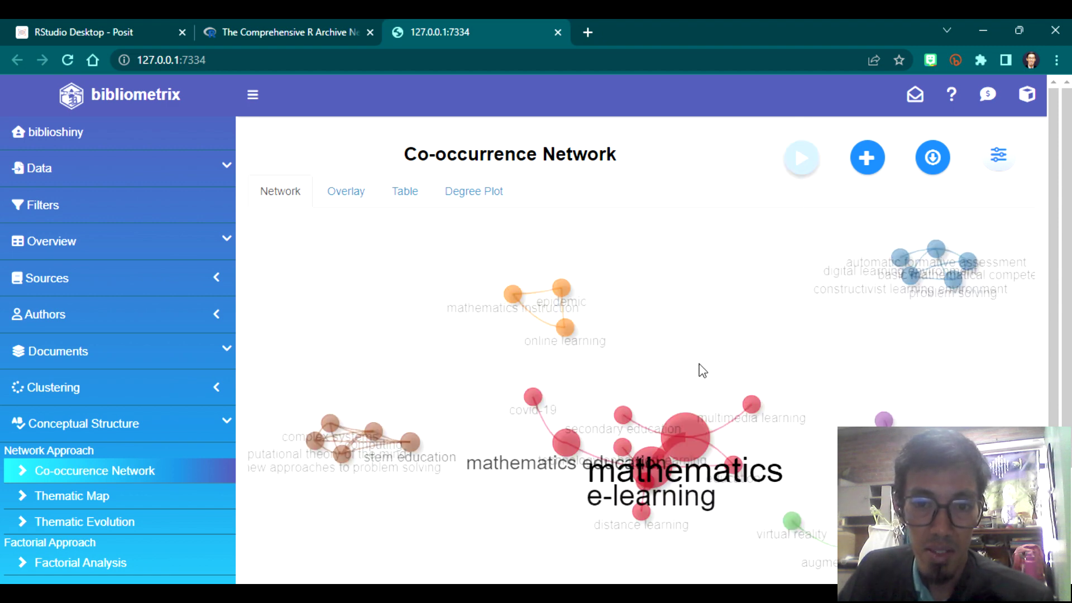
drag(706, 315, 687, 365)
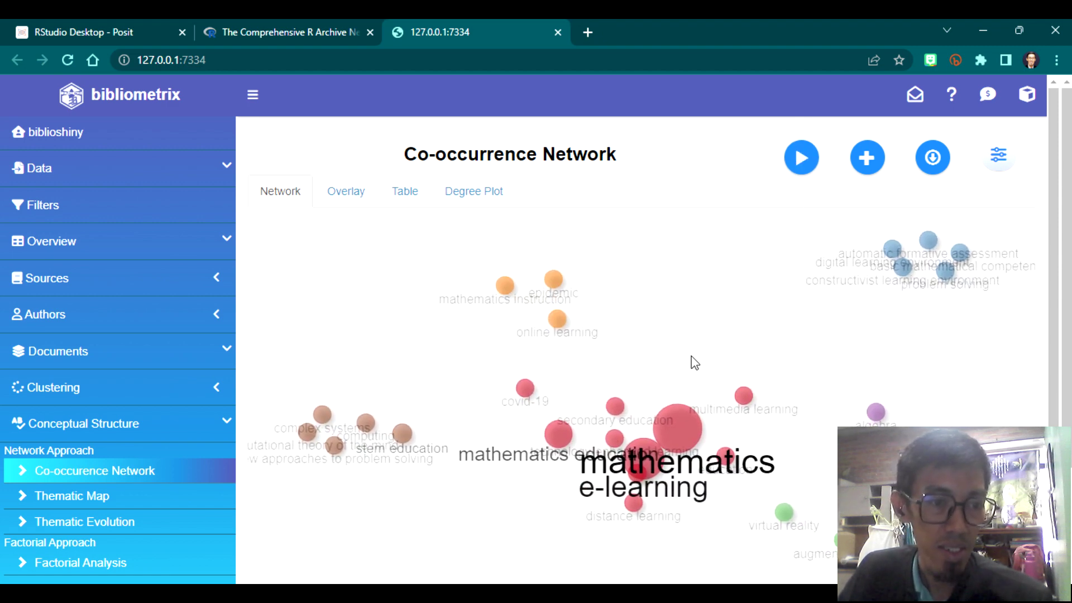
Generate the Co-citation Network from the Intellectual Structure analyses
scroll(151, 449, down, 1)
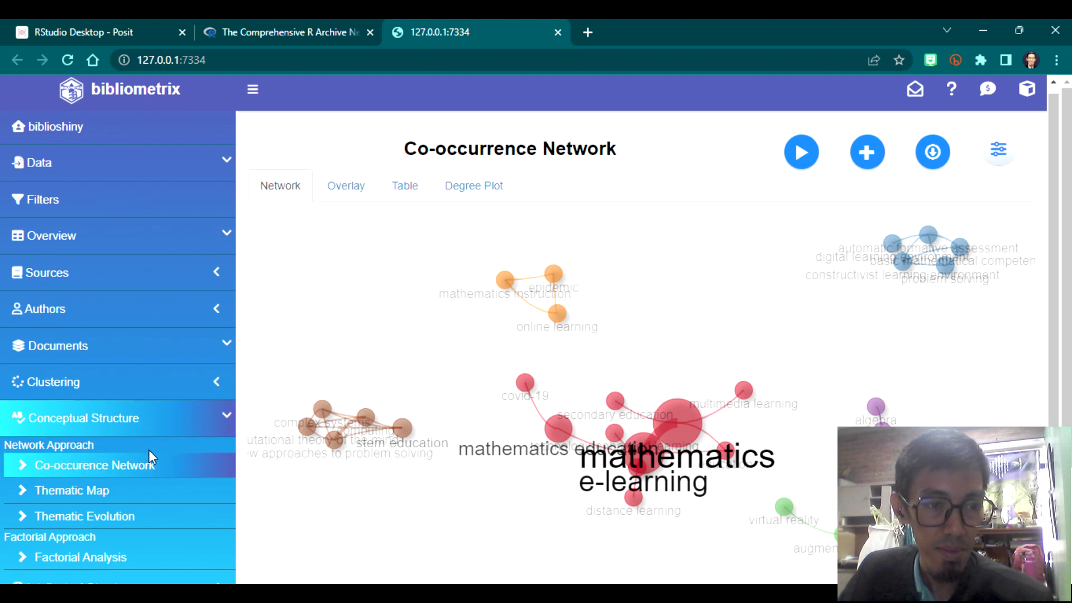
click(95, 421)
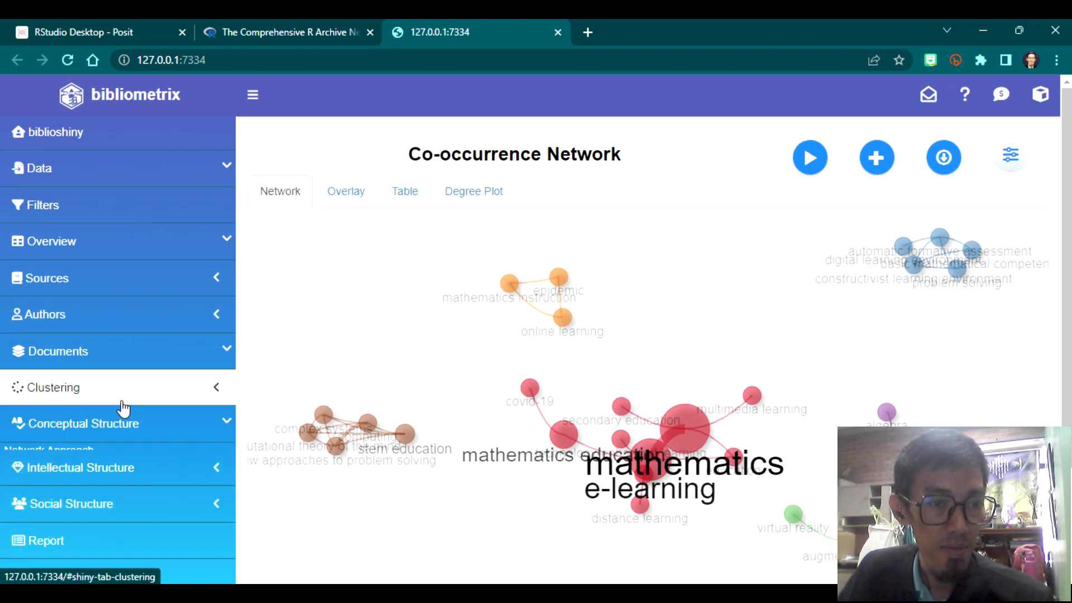
click(92, 472)
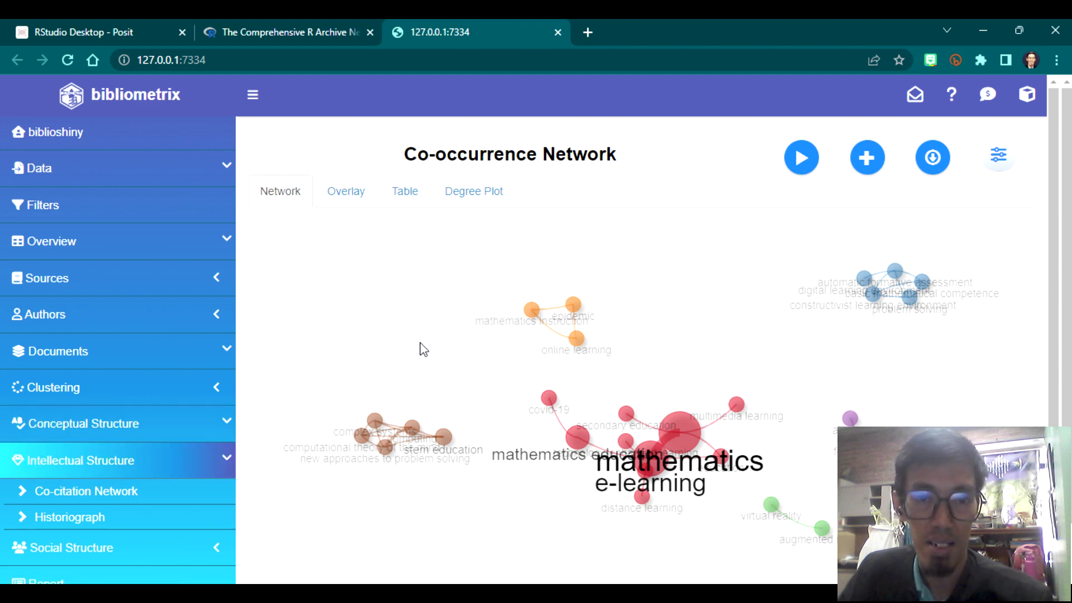
click(114, 496)
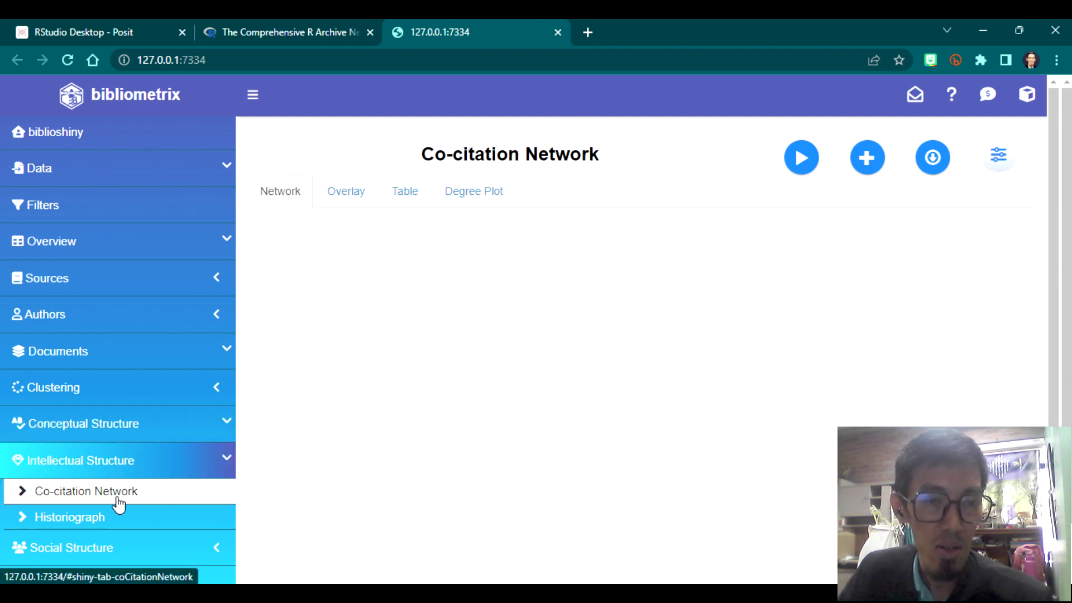
click(800, 163)
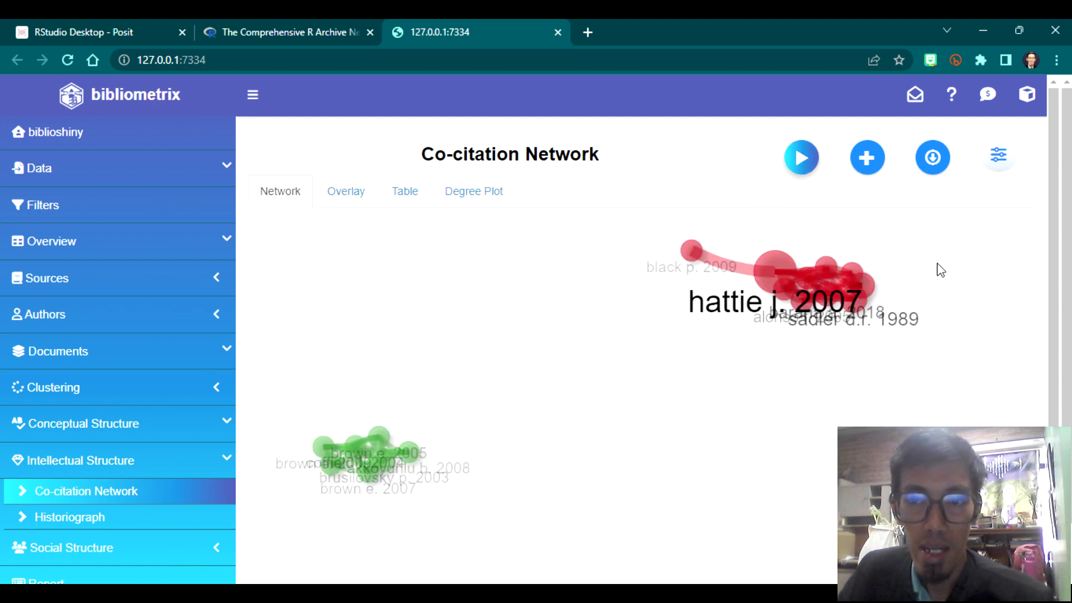
Set the Co-citation Network's field to Authors and regenerate the network
click(997, 158)
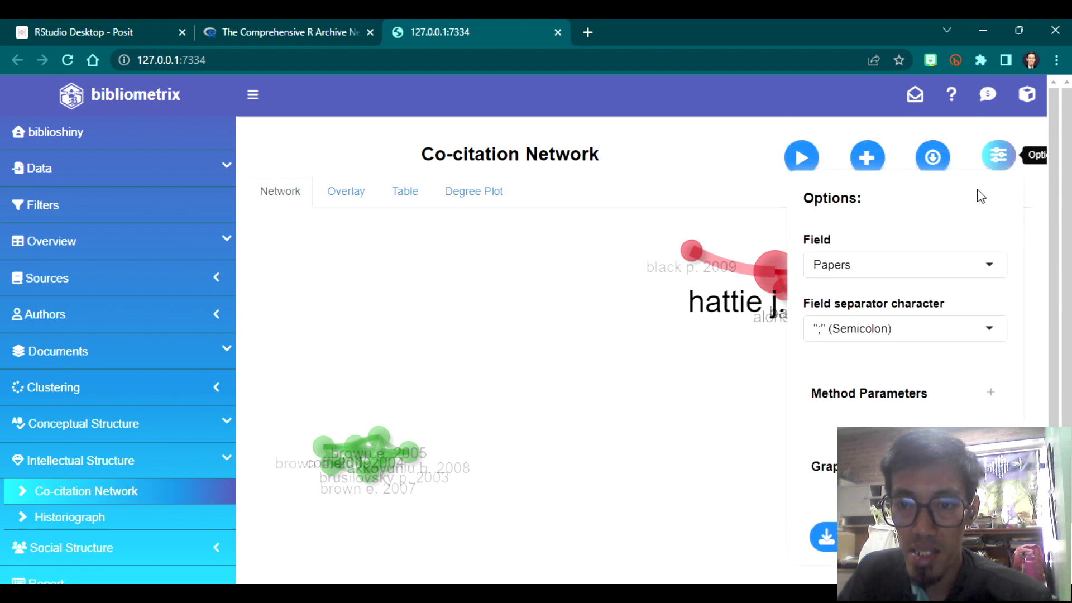
click(912, 271)
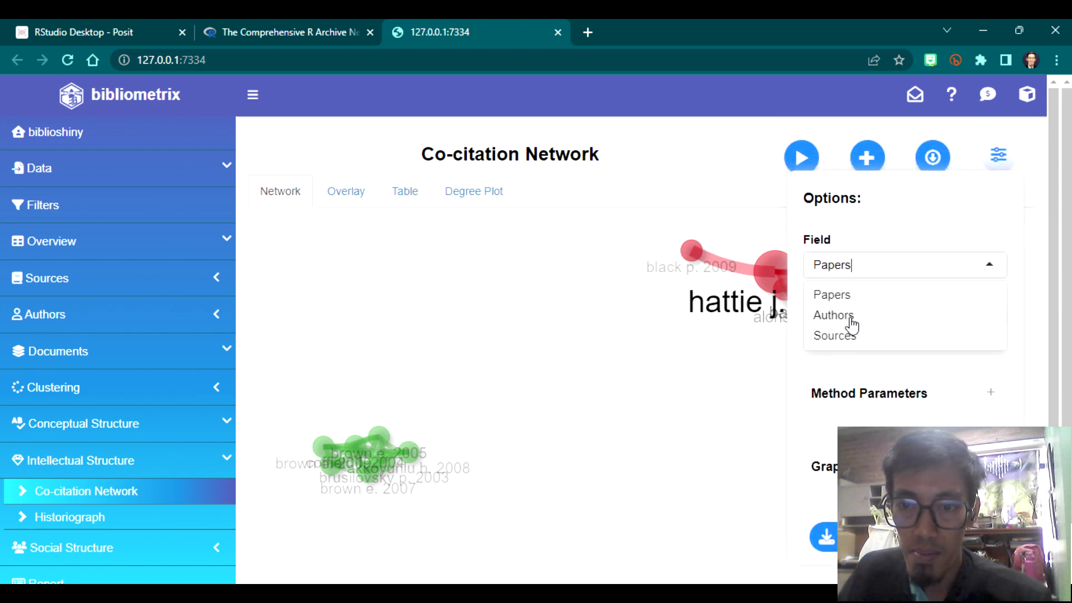
click(849, 316)
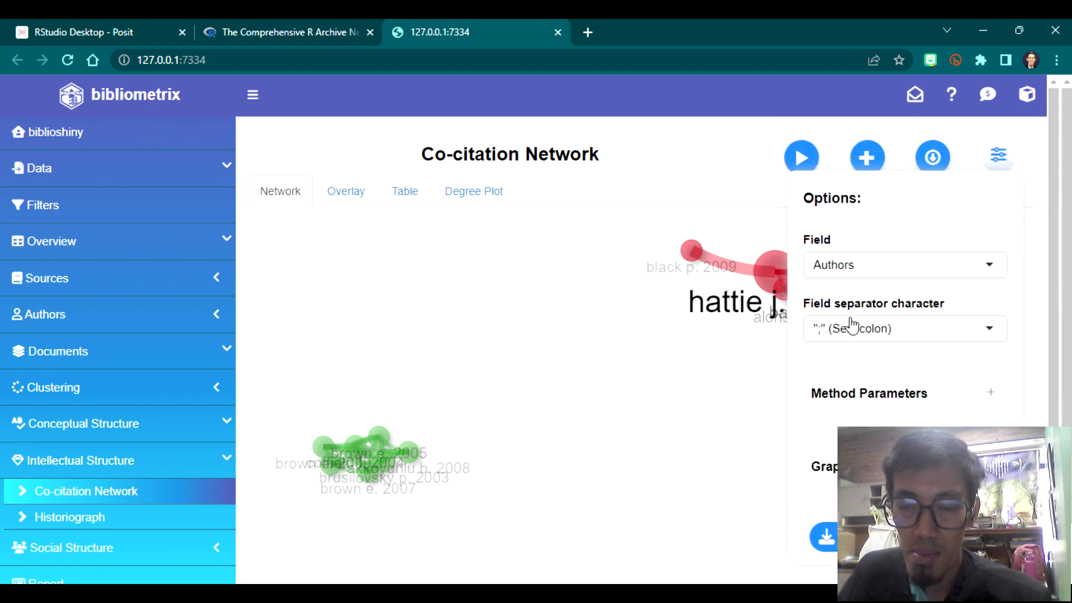
click(798, 157)
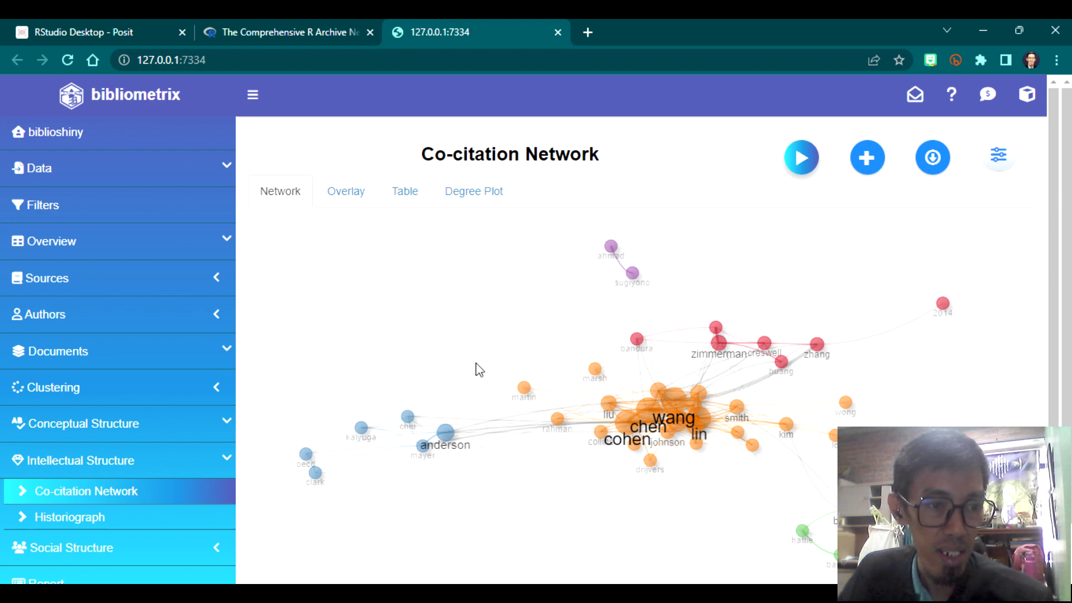
Generate the Collaboration Network from the Social Structure analyses
scroll(145, 502, down, 1)
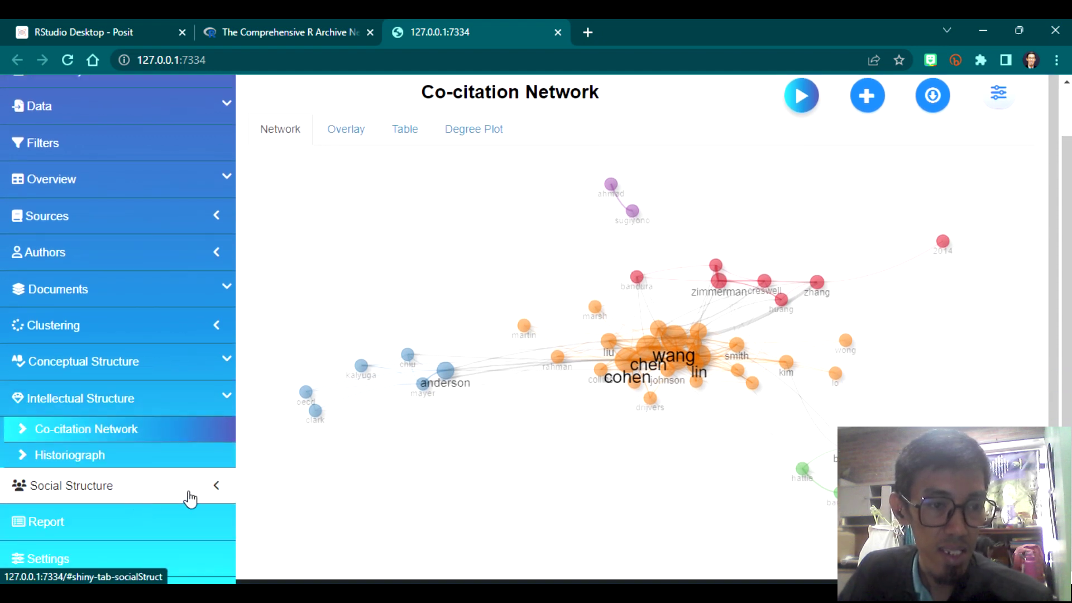
click(106, 491)
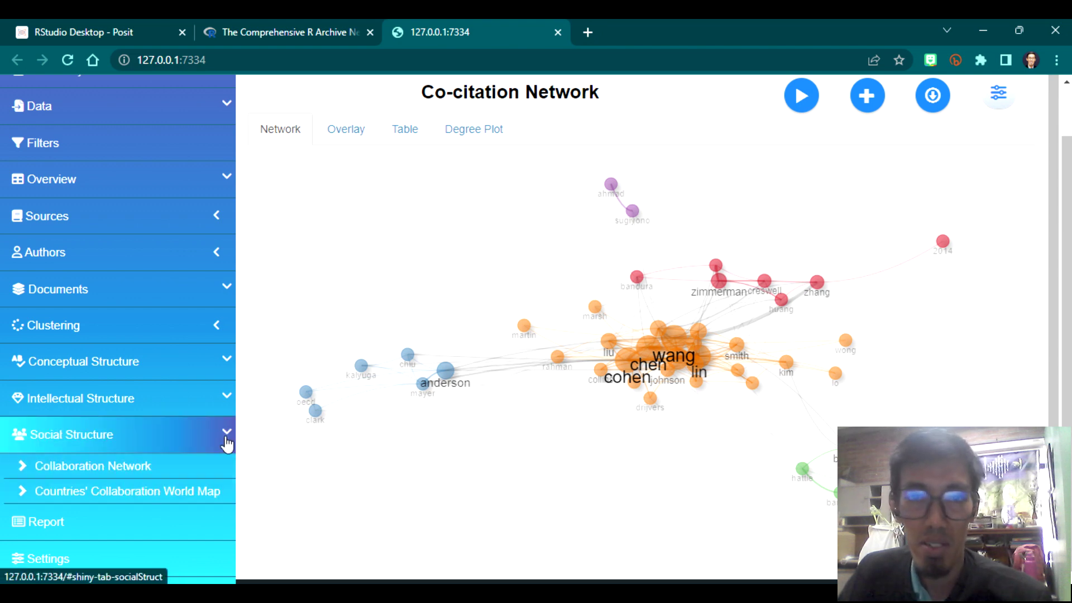
click(104, 469)
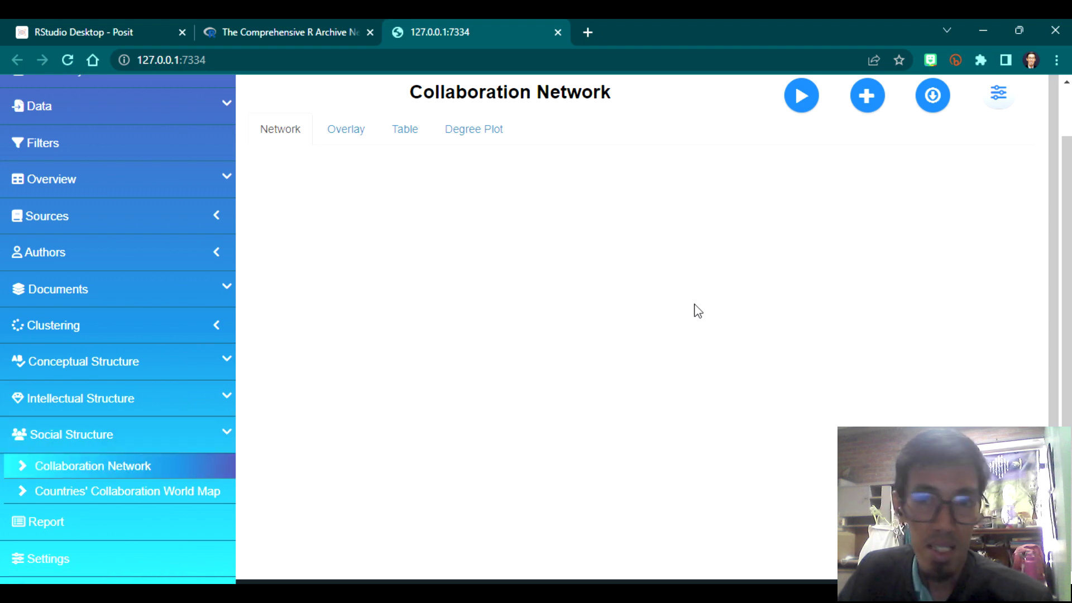
click(791, 100)
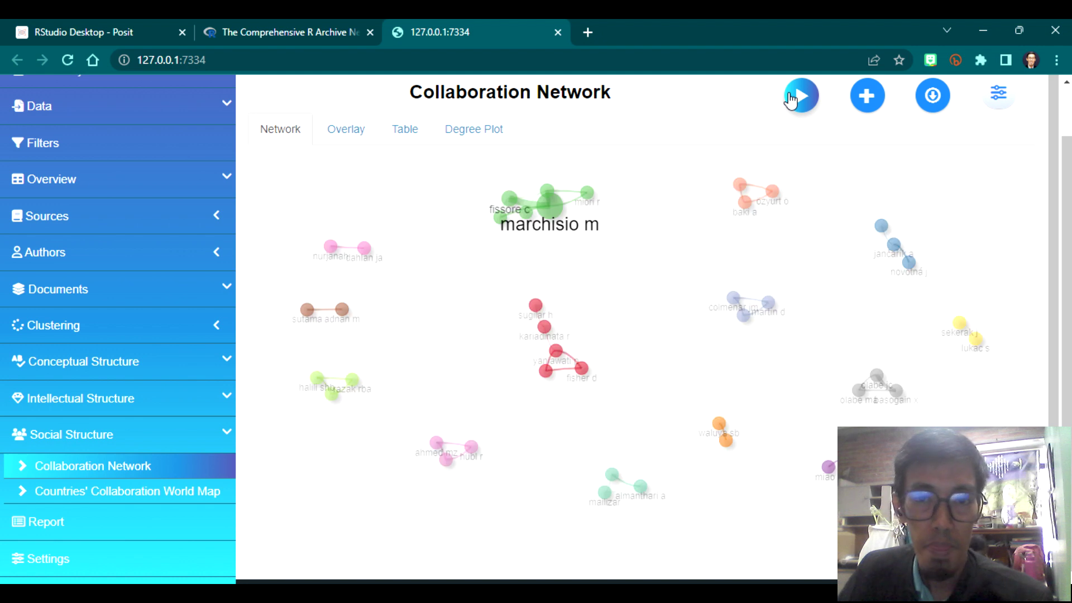
Set the Collaboration Network's field to Countries and regenerate the network
click(998, 93)
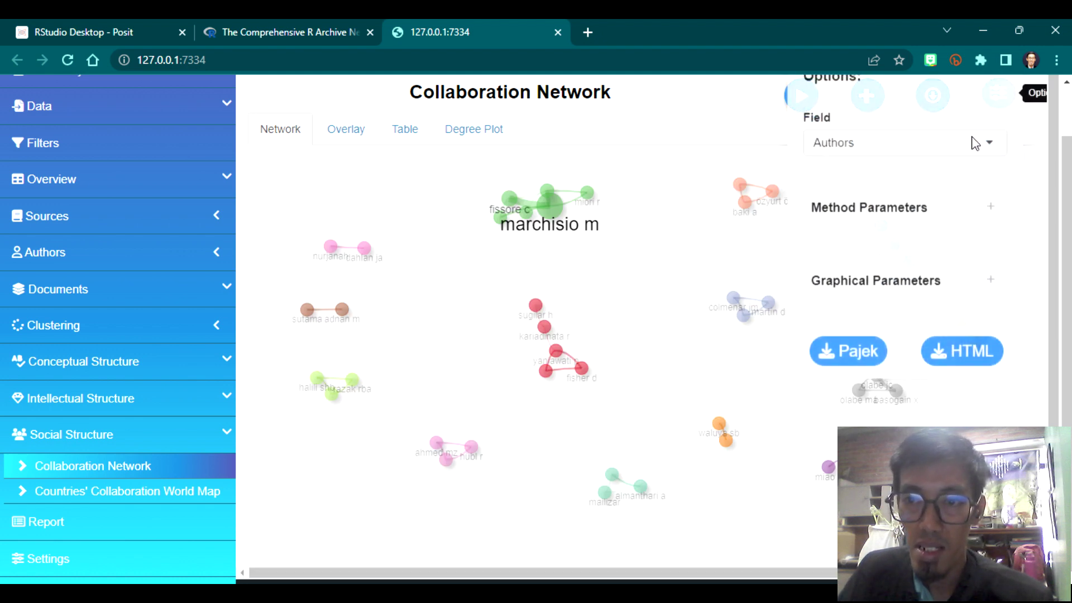
click(914, 204)
click(849, 272)
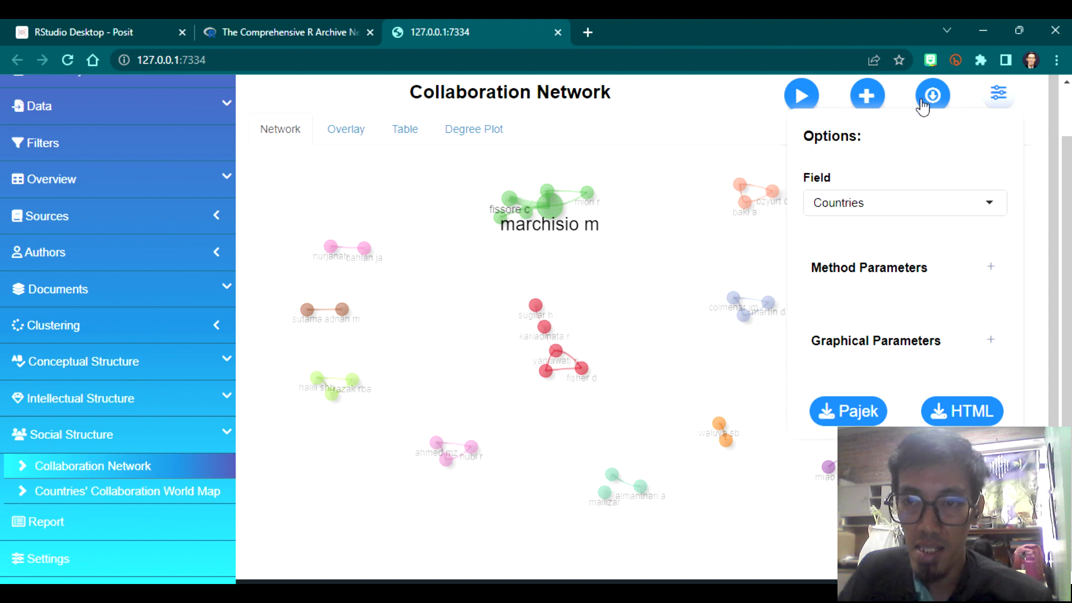
click(802, 96)
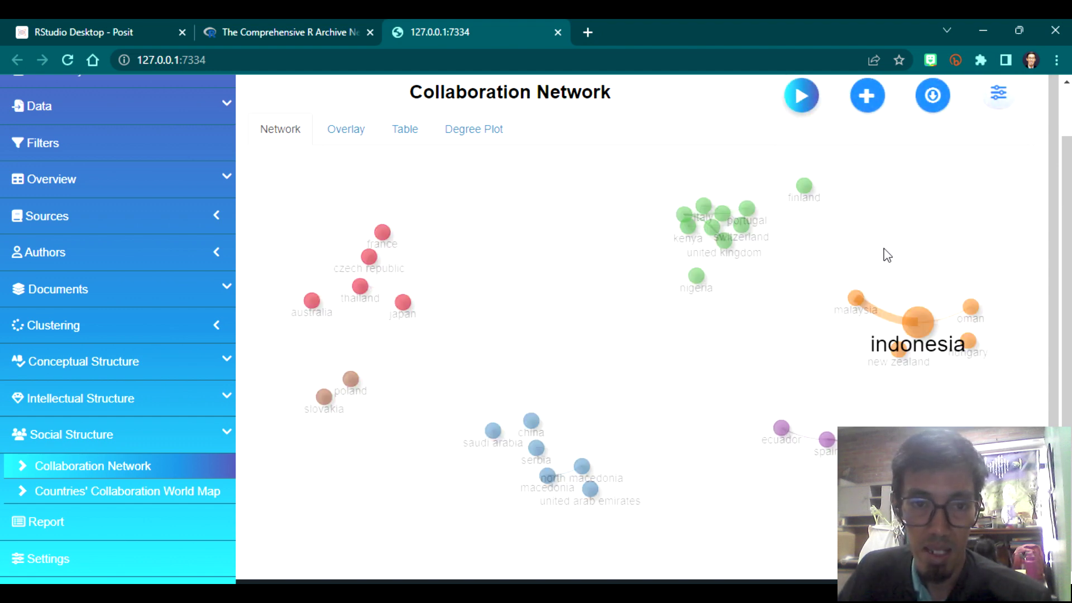
Generate the Countries' Collaboration World Map and open the Report page
click(113, 494)
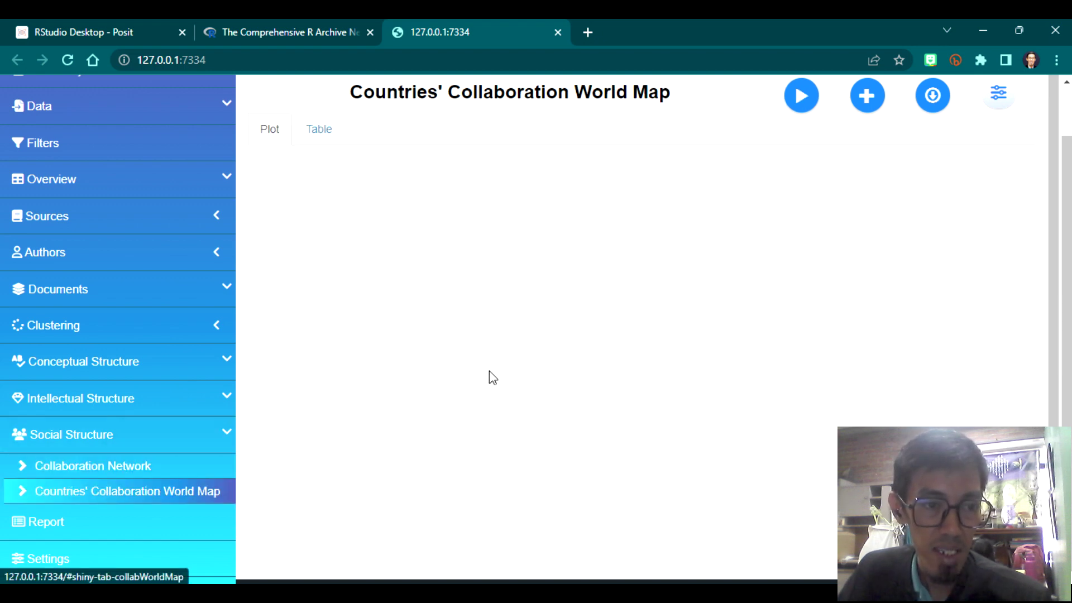
click(814, 102)
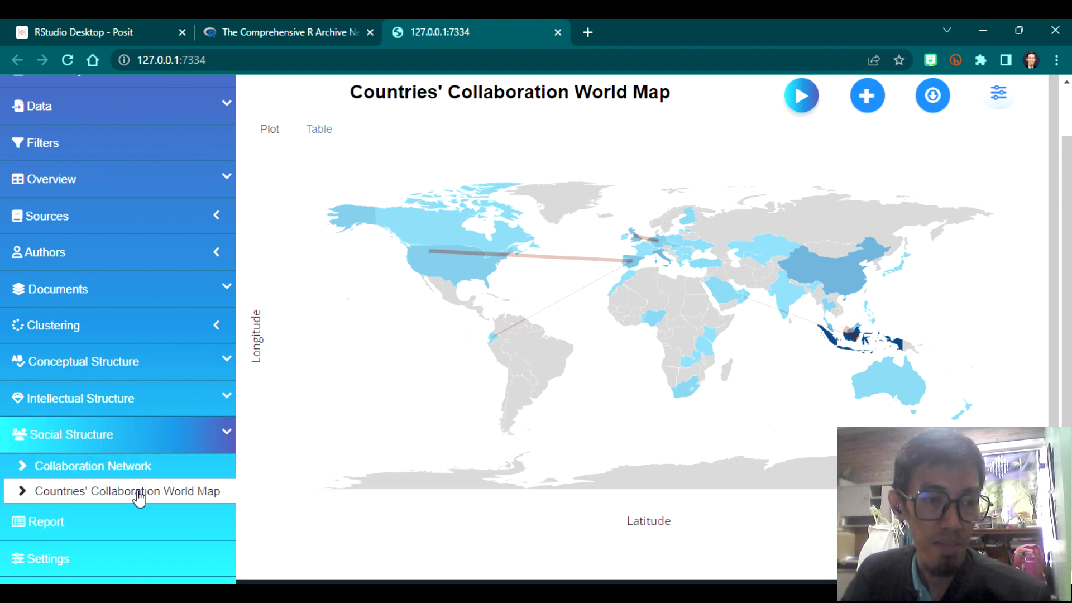
click(39, 531)
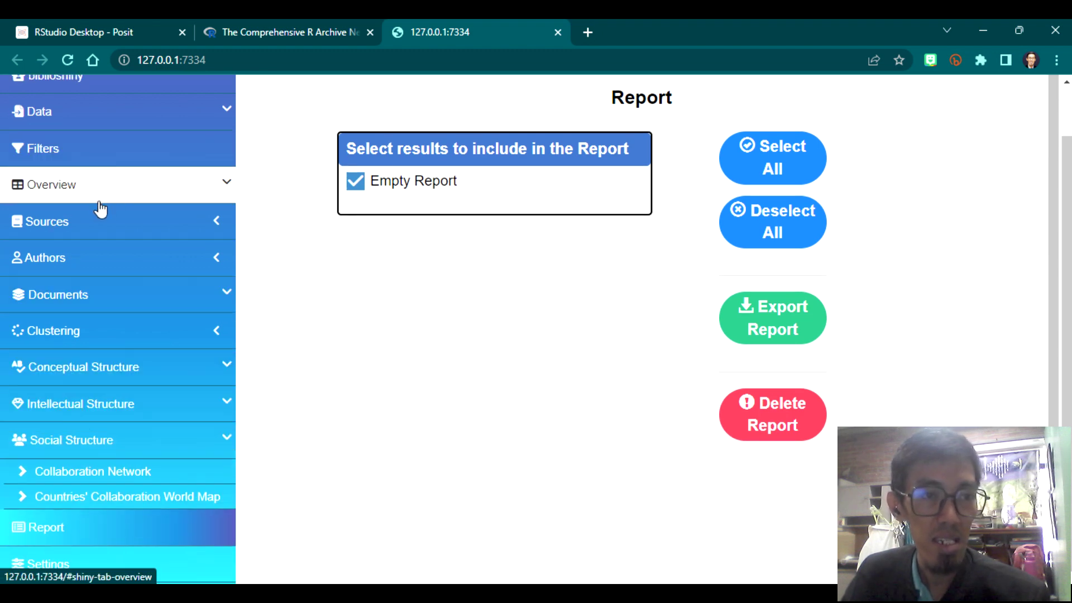
Run the Most Relevant Sources analysis from the Sources section
click(114, 221)
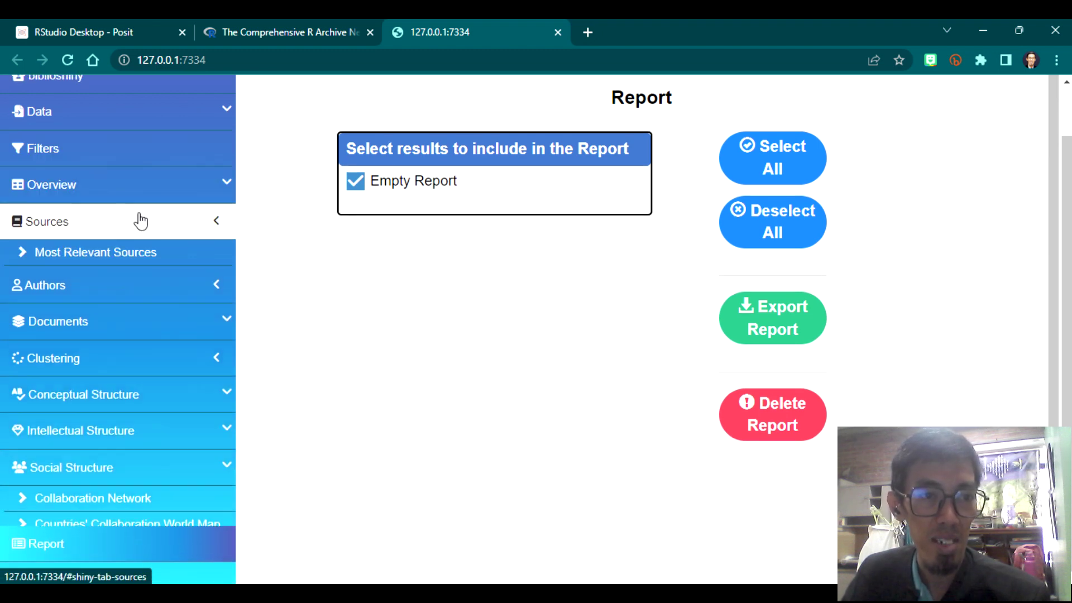
click(108, 253)
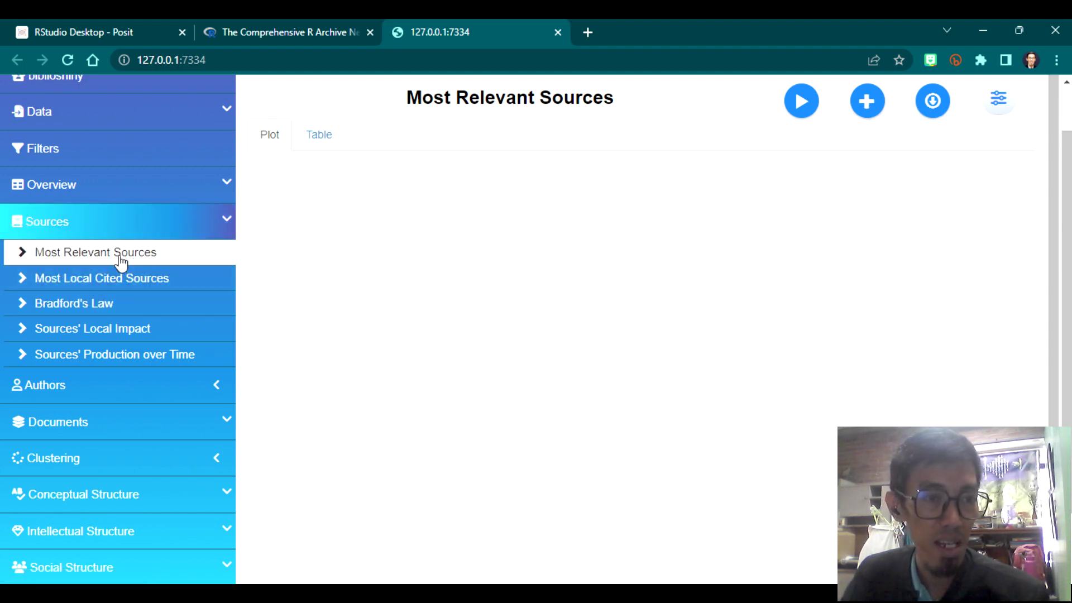
click(801, 101)
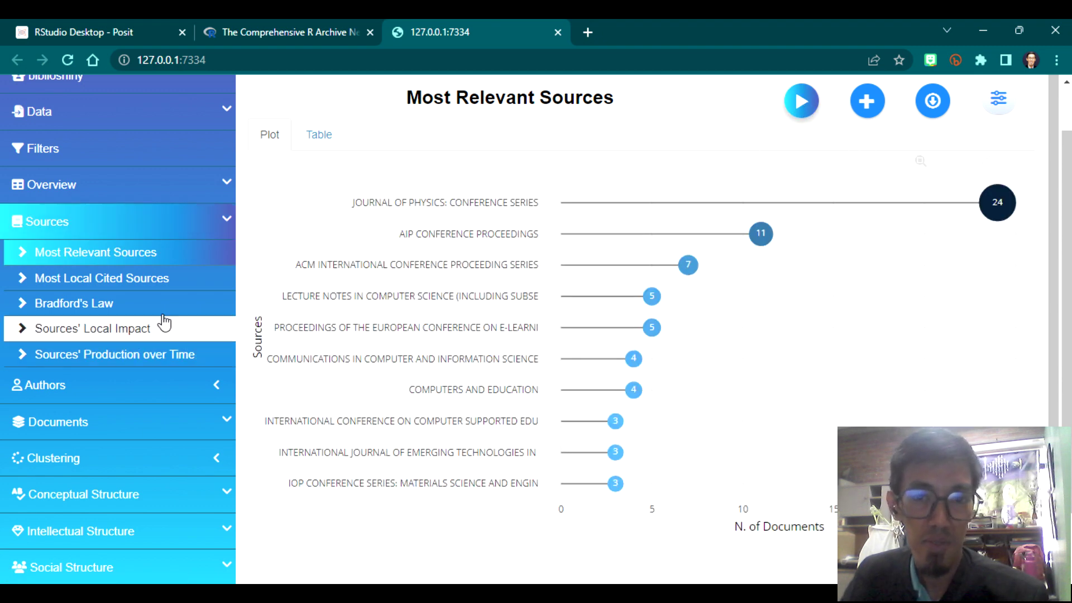
Collapse the Sources section and return to the Main Information summary in the Overview section
click(175, 222)
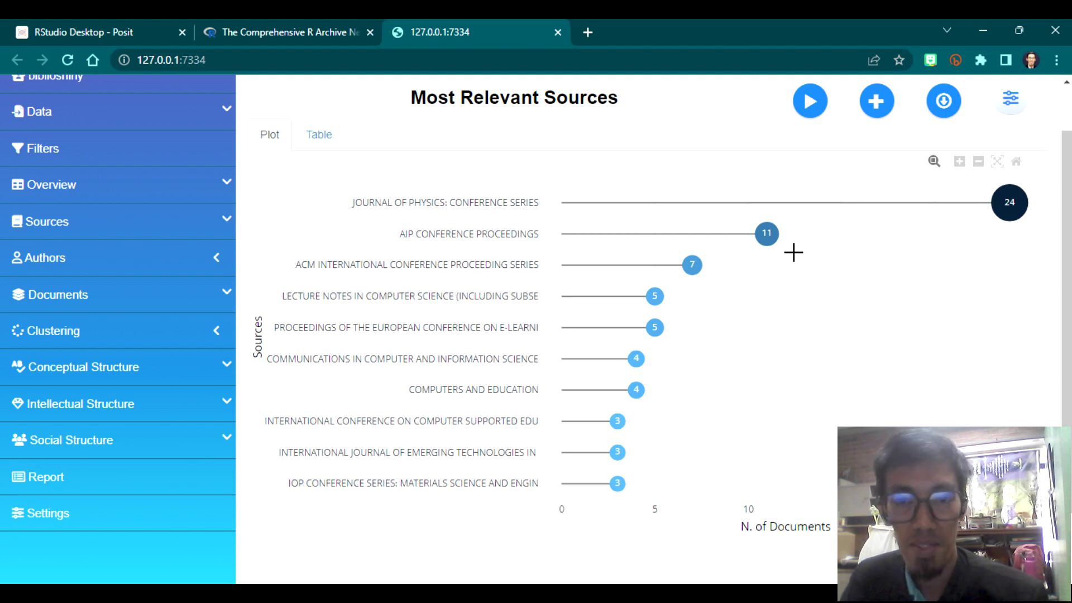
click(110, 187)
click(131, 224)
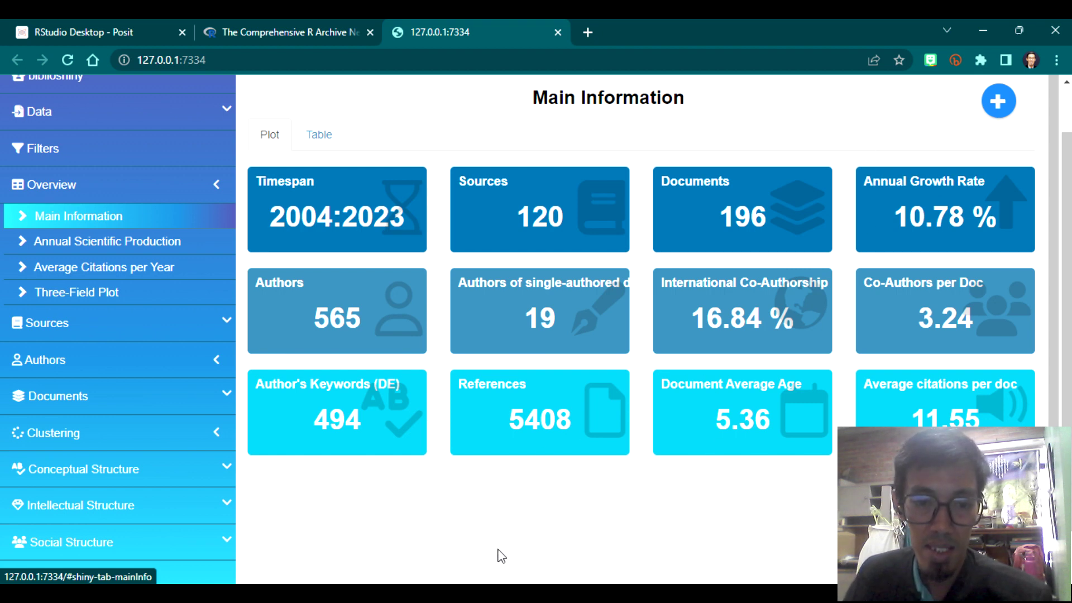
mouse_move(481, 593)
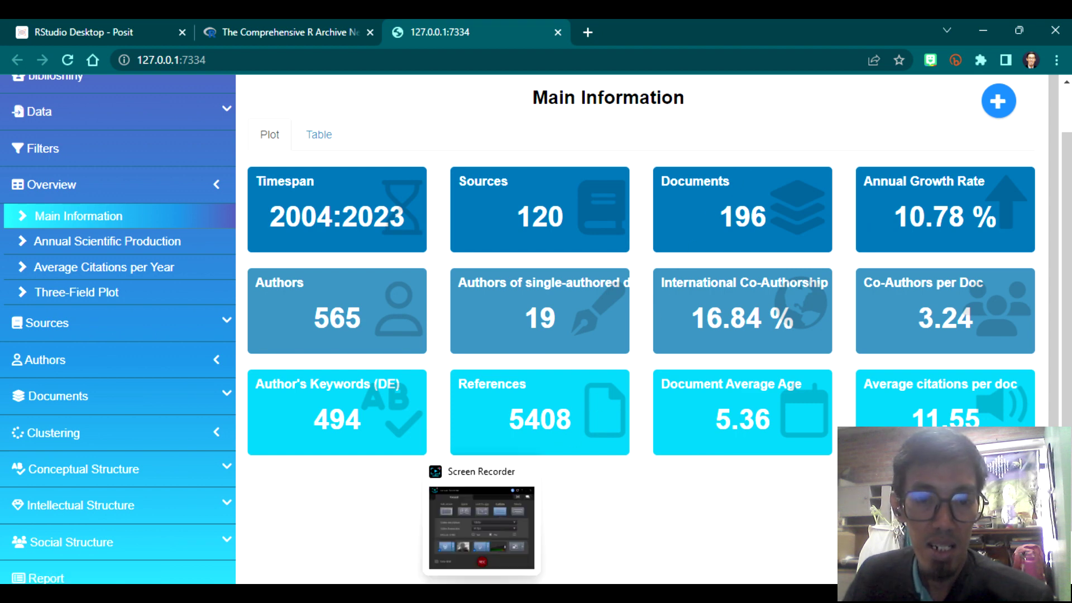
click(535, 574)
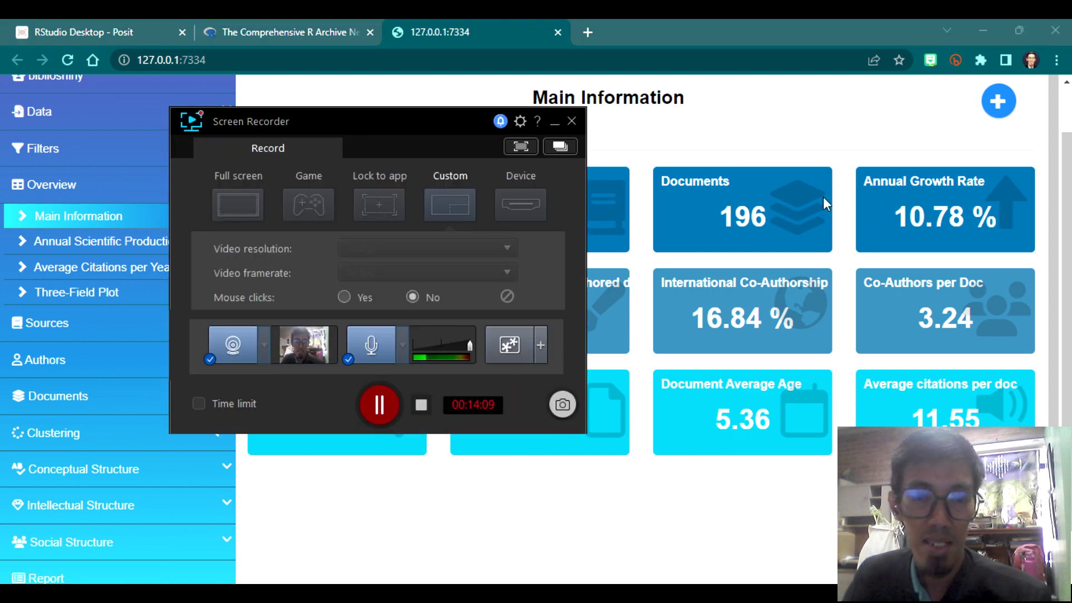